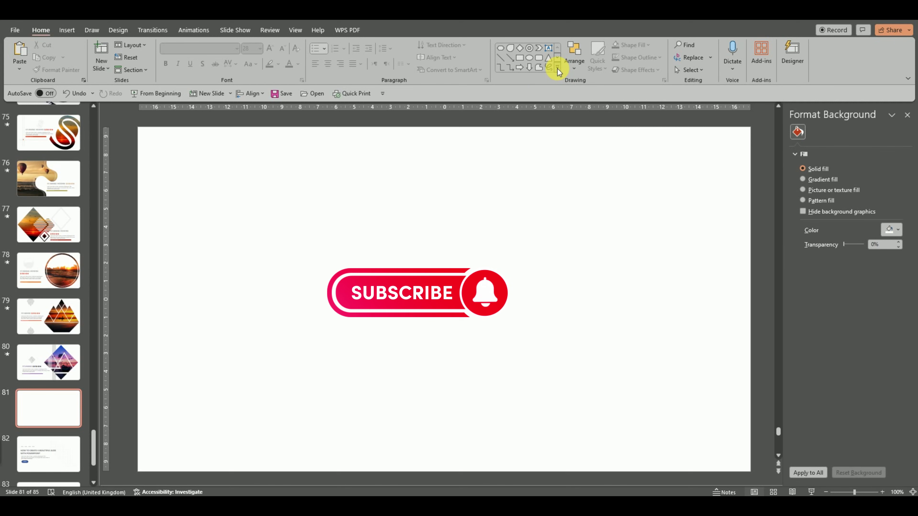
Draw a large hexagon near the slide's top right and a smaller copy inside it
{"action": "left_click", "coordinate": [558, 69]}
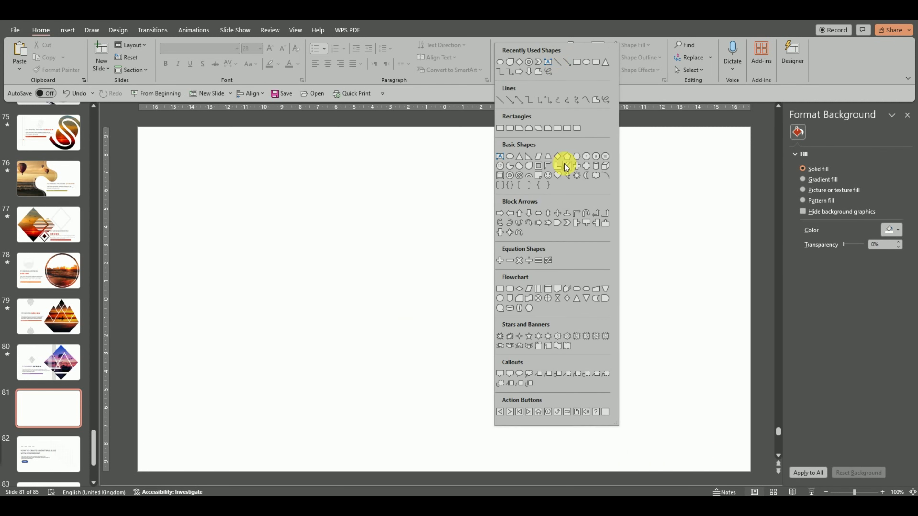
{"action": "left_click", "coordinate": [580, 160]}
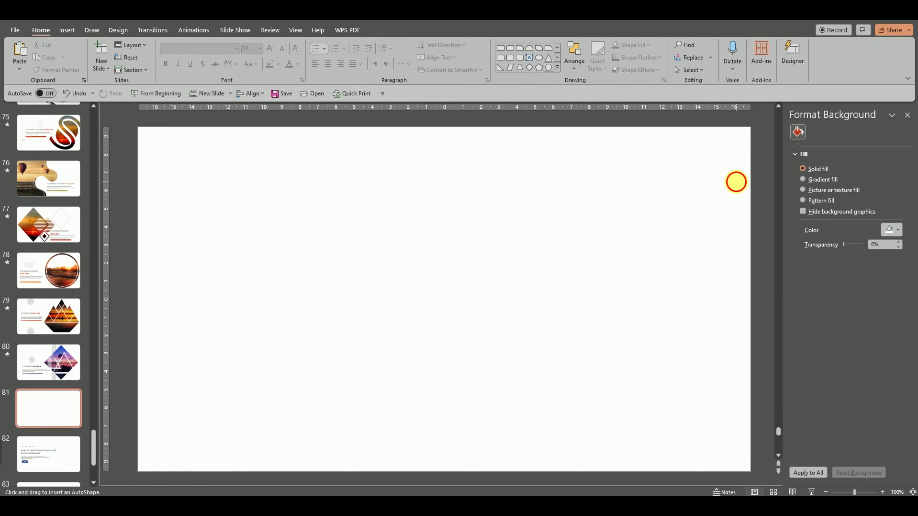
{"action": "mouse_move", "coordinate": [731, 194]}
{"action": "left_mouse_down"}
{"action": "mouse_move", "coordinate": [650, 288]}
{"action": "mouse_move", "coordinate": [644, 280]}
{"action": "left_mouse_up"}
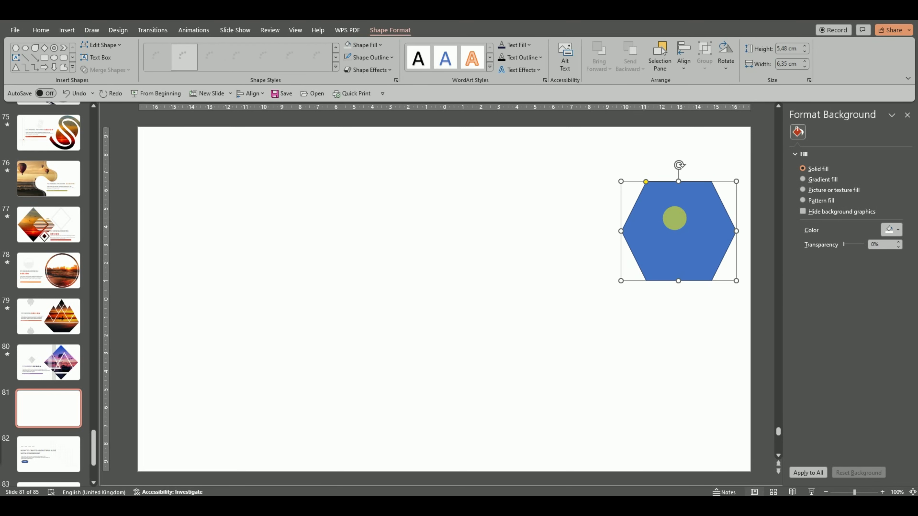
{"action": "left_click_drag", "start_coordinate": [681, 223], "coordinate": [665, 229]}
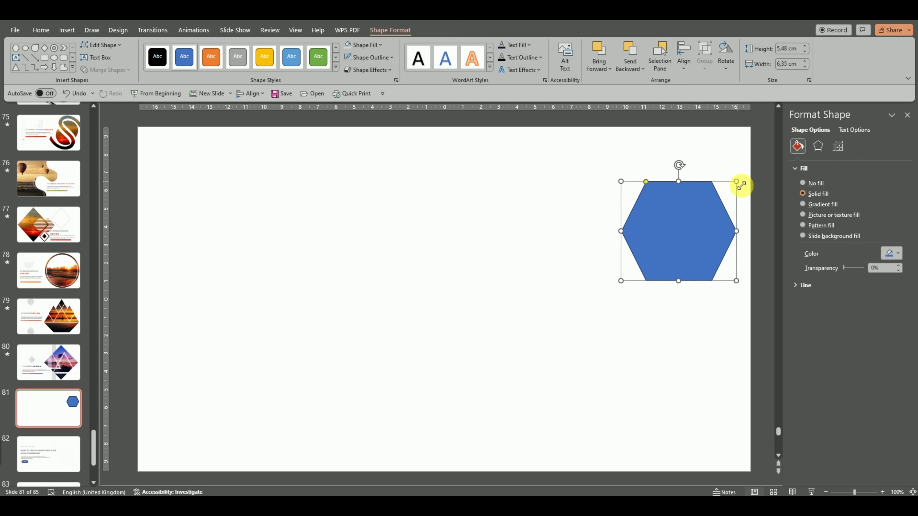
{"action": "left_click_drag", "start_coordinate": [736, 181], "coordinate": [728, 188]}
Shrink the inner hexagon further, to about 3.73 × 4.33 cm, inside the outer one
{"action": "left_click", "coordinate": [700, 219], "text": "shift"}
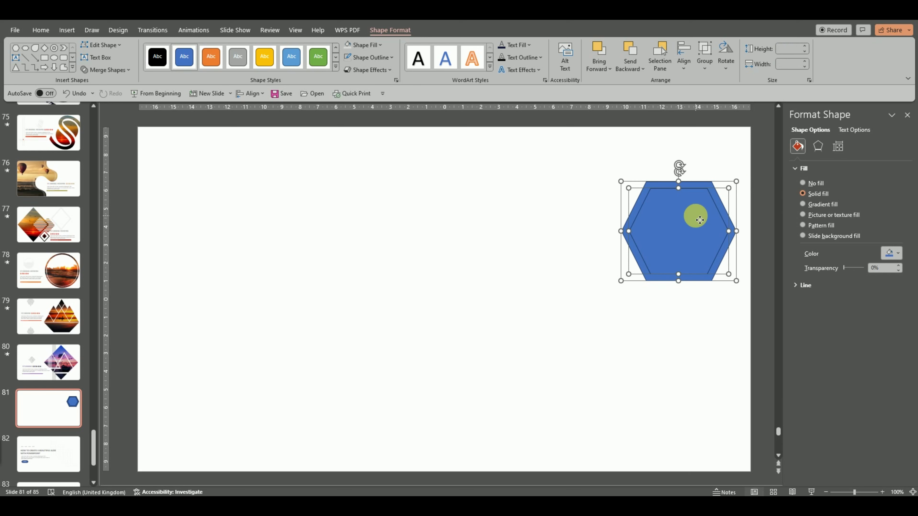
{"action": "left_click", "coordinate": [124, 70]}
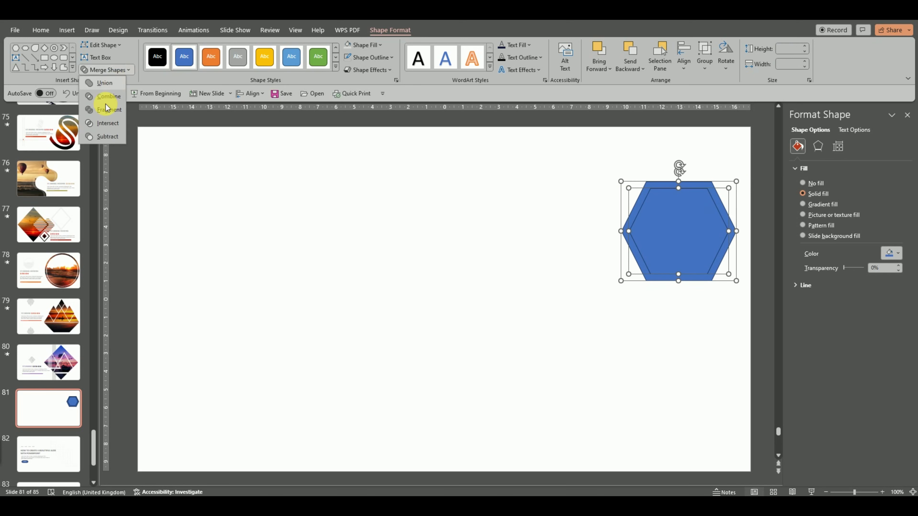
{"action": "left_click", "coordinate": [455, 236]}
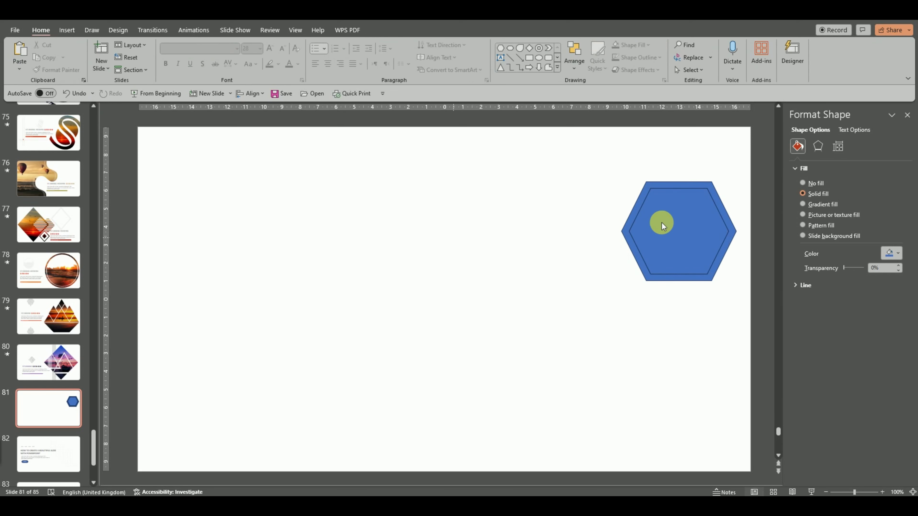
{"action": "left_click", "coordinate": [662, 223]}
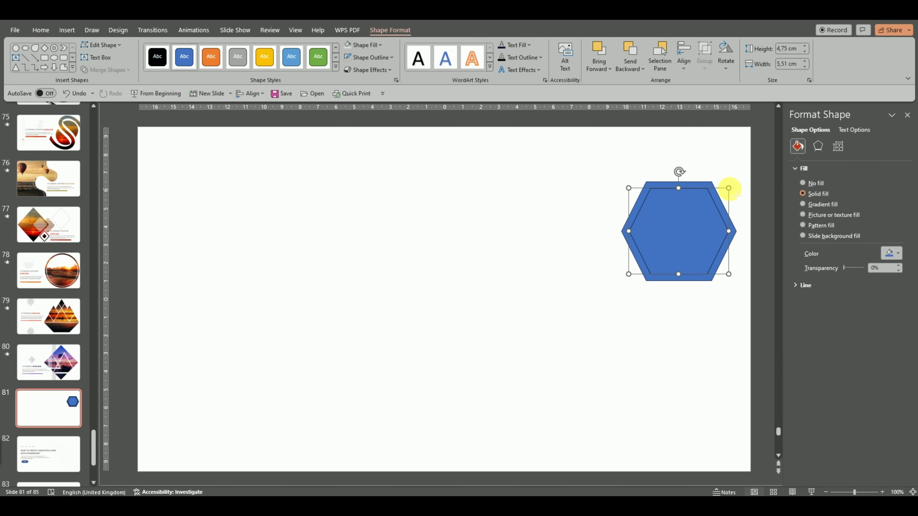
{"action": "left_click_drag", "start_coordinate": [728, 188], "coordinate": [718, 197]}
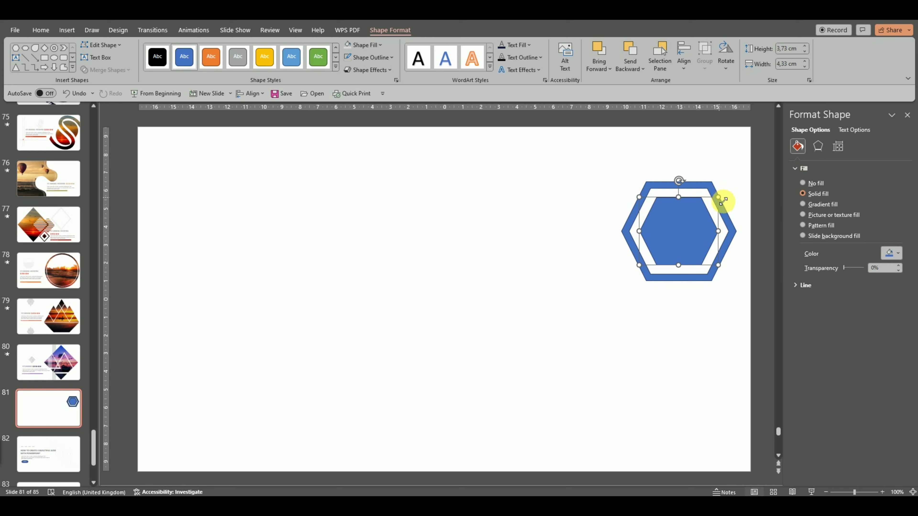
{"action": "left_click_drag", "start_coordinate": [722, 196], "coordinate": [724, 195]}
Merge the two nested hexagons into a single ringed hexagon shape
{"action": "left_click", "coordinate": [580, 157]}
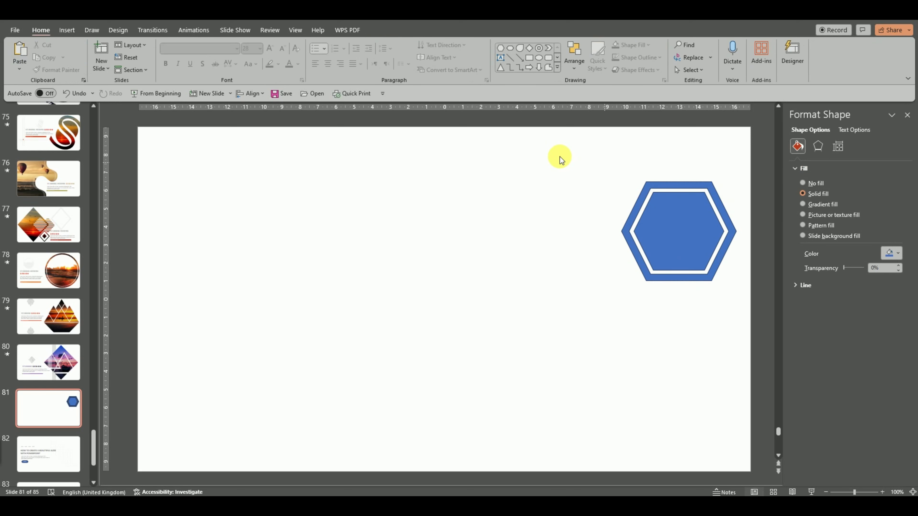
{"action": "left_click_drag", "start_coordinate": [548, 154], "coordinate": [777, 329]}
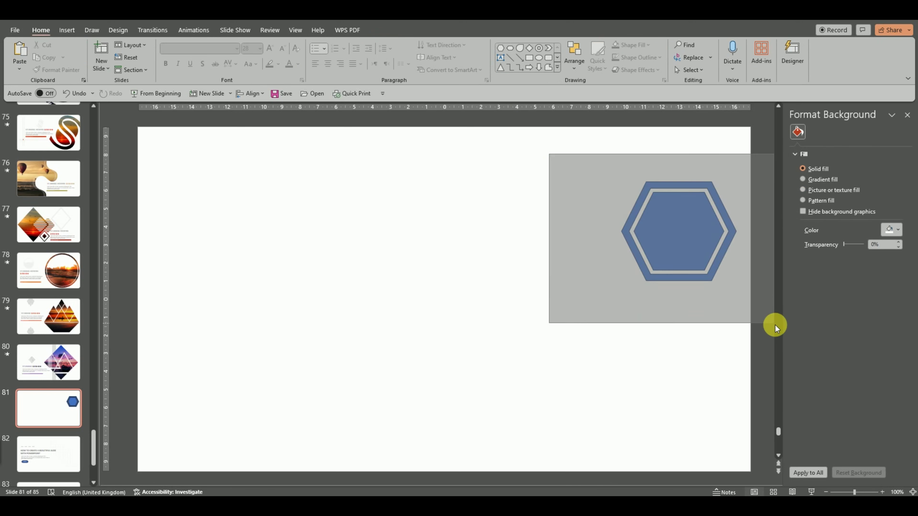
{"action": "left_click", "coordinate": [370, 31]}
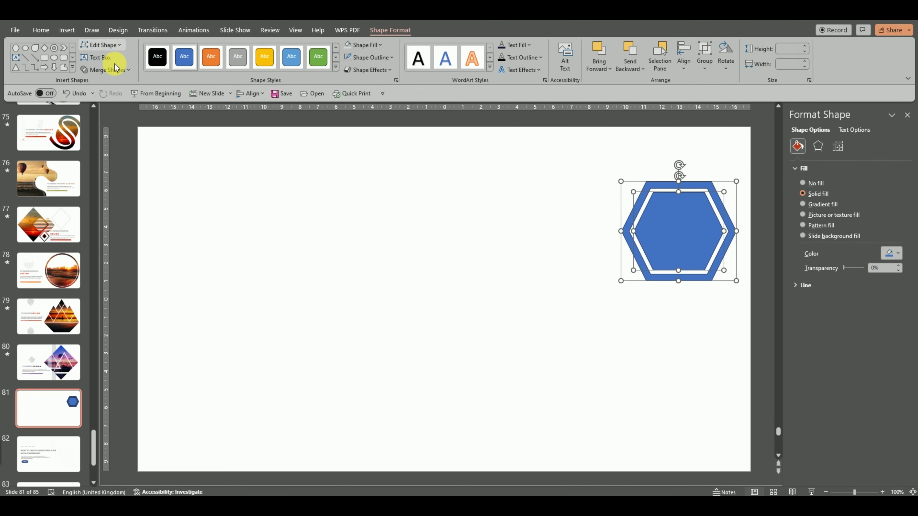
{"action": "left_click", "coordinate": [107, 69]}
{"action": "left_click", "coordinate": [101, 83]}
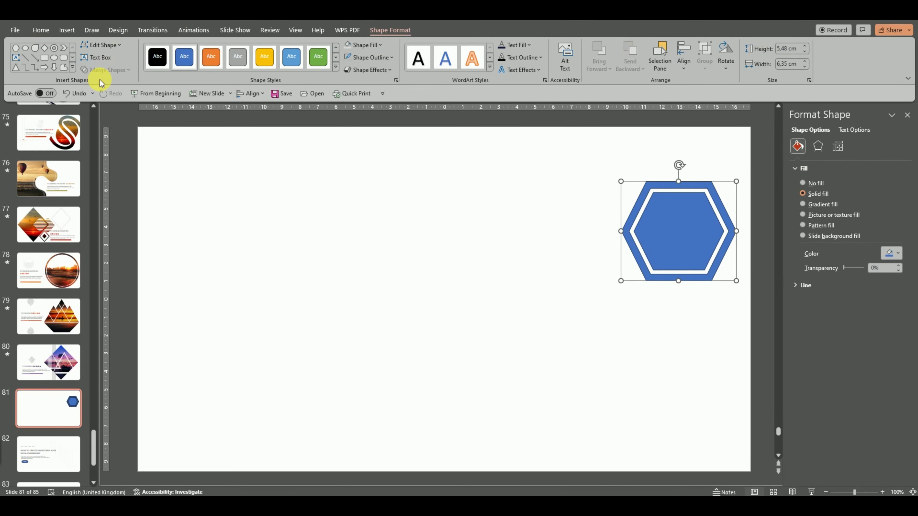
Move the ringed hexagon to the top right and stack three Ctrl+D copies below it
{"action": "left_click_drag", "start_coordinate": [695, 201], "coordinate": [689, 164]}
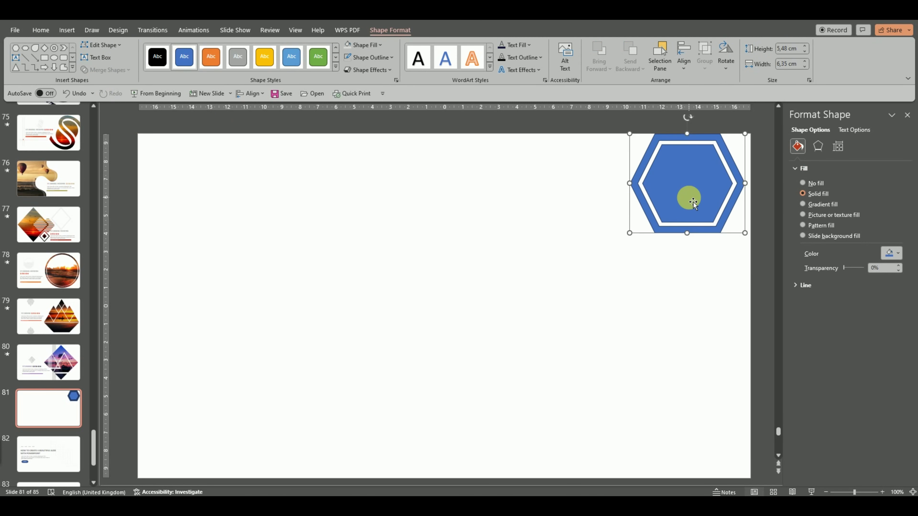
{"action": "key", "text": "ctrl+d"}
{"action": "mouse_move", "coordinate": [680, 198]}
{"action": "left_mouse_down"}
{"action": "mouse_move", "coordinate": [677, 284]}
{"action": "mouse_move", "coordinate": [669, 284]}
{"action": "left_mouse_up"}
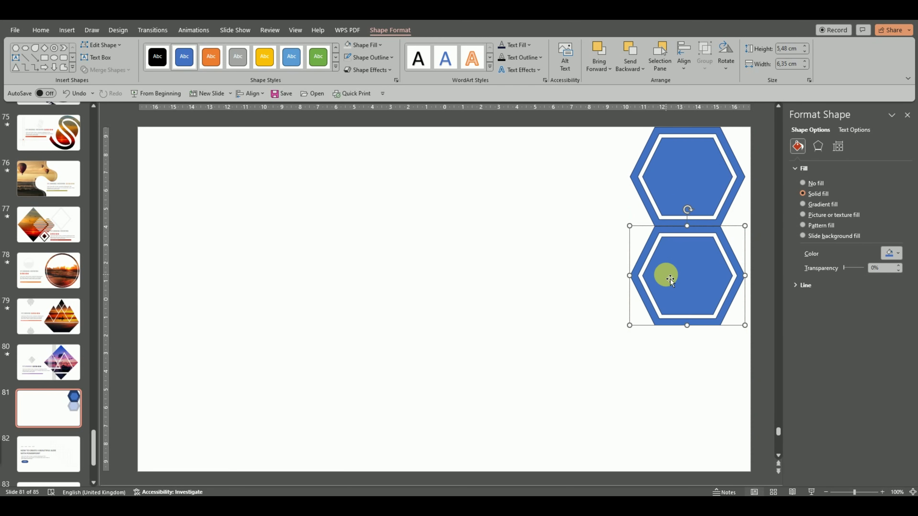
{"action": "key", "text": "ctrl+Down"}
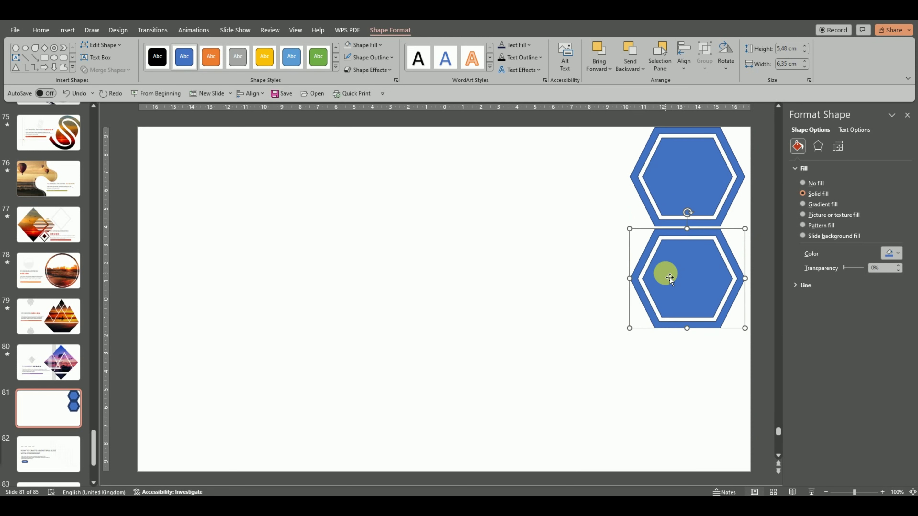
{"action": "key", "text": "ctrl+Down"}
{"action": "key", "text": "ctrl+Down"}
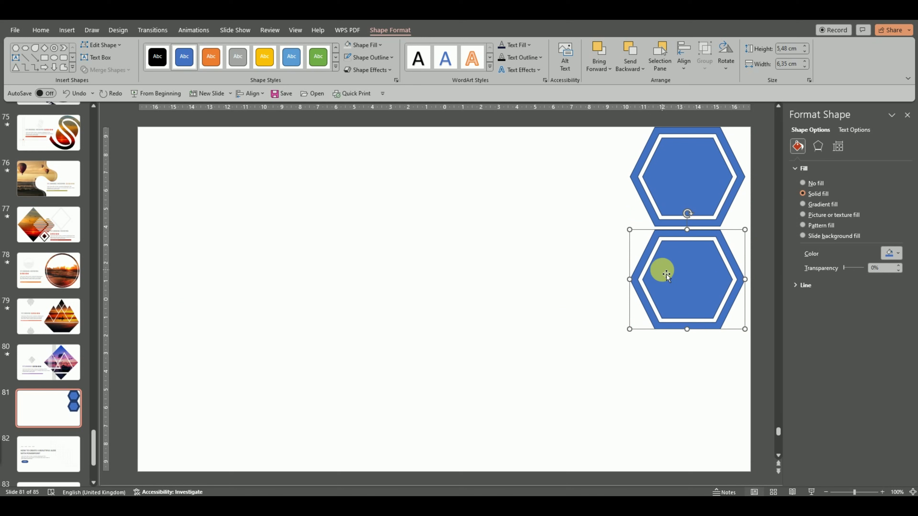
{"action": "key", "text": "ctrl+d"}
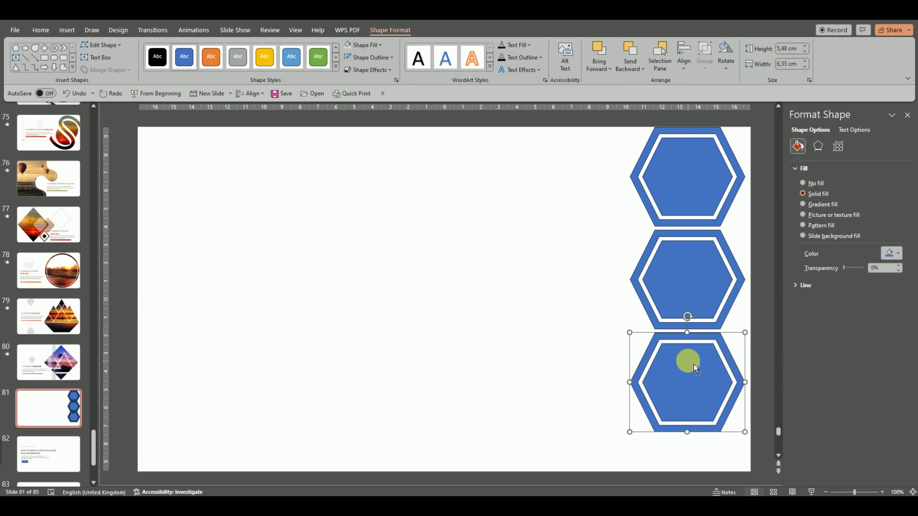
{"action": "key", "text": "ctrl+d"}
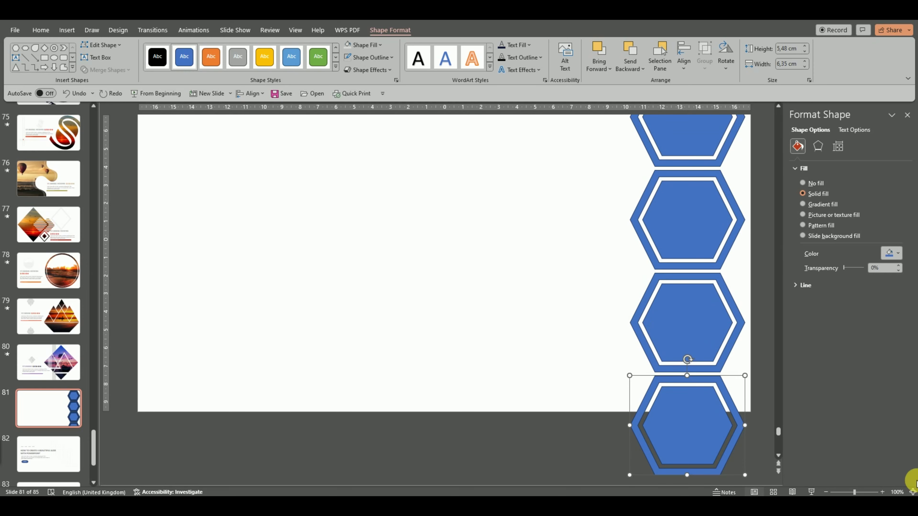
Group the four stacked hexagons into one column
{"action": "left_click", "coordinate": [826, 492]}
{"action": "left_click", "coordinate": [825, 491]}
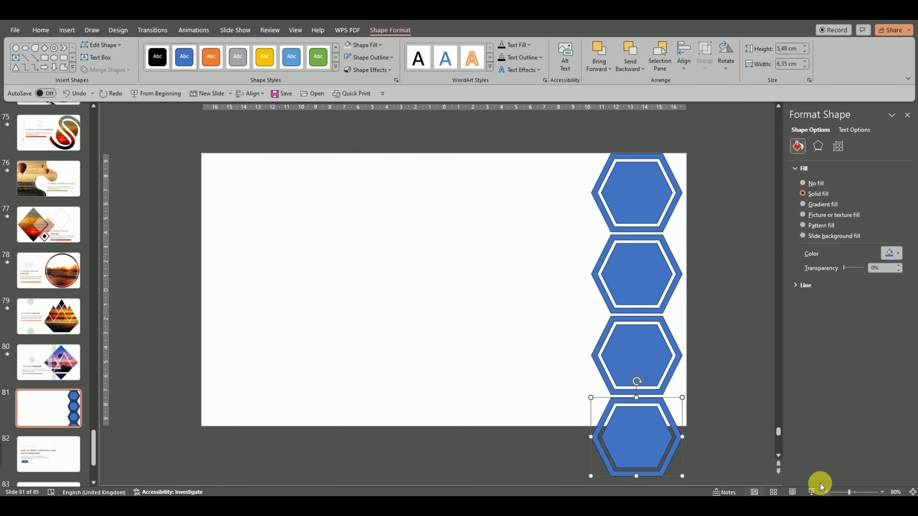
{"action": "left_click_drag", "start_coordinate": [560, 129], "coordinate": [698, 493]}
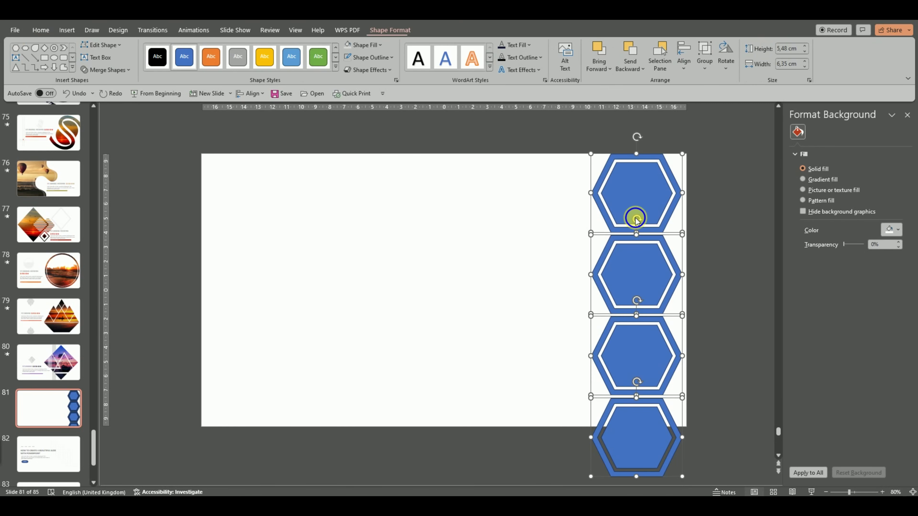
{"action": "right_click", "coordinate": [636, 219]}
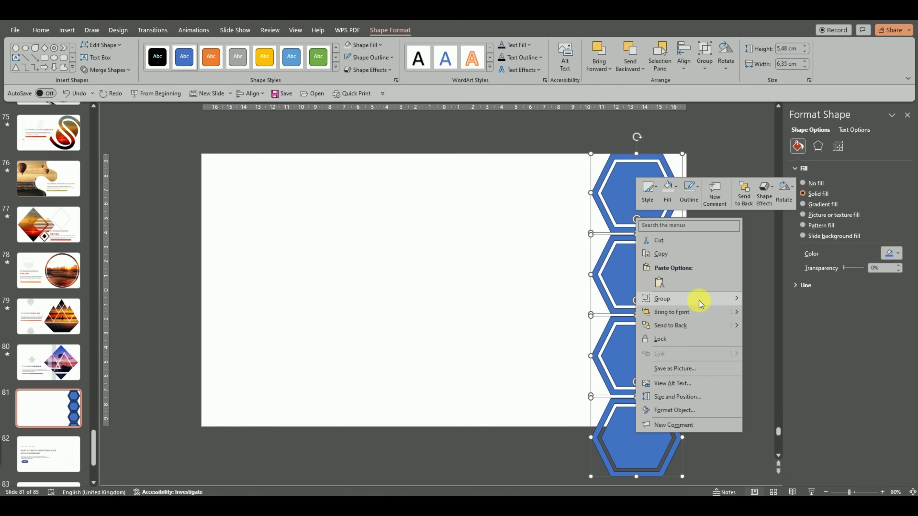
{"action": "mouse_move", "coordinate": [662, 298]}
{"action": "left_click", "coordinate": [753, 301]}
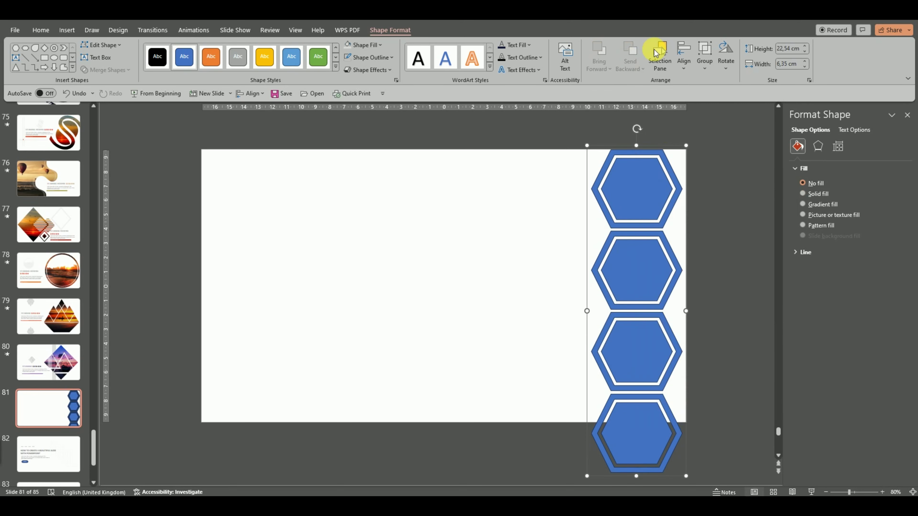
Try Align Middle on the group, undo it, then ungroup the hexagons
{"action": "left_click", "coordinate": [685, 65]}
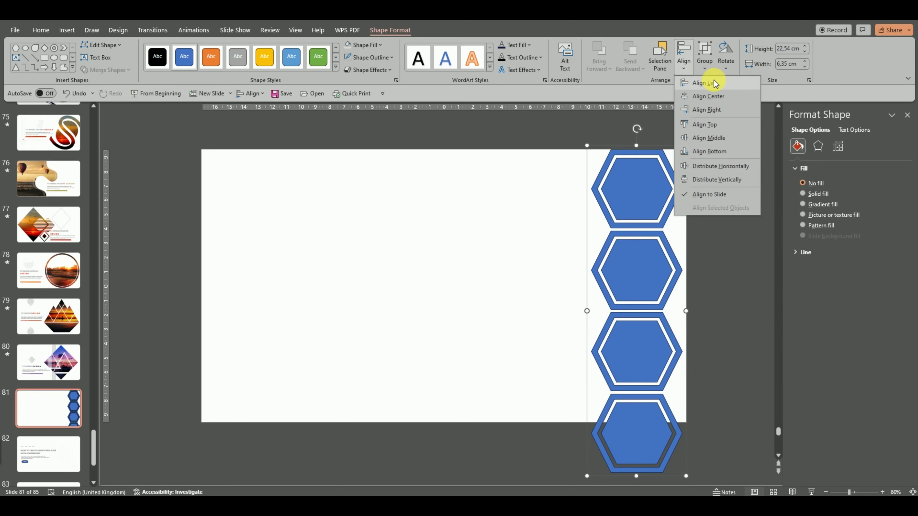
{"action": "left_click", "coordinate": [724, 142]}
{"action": "key", "text": "ctrl+z"}
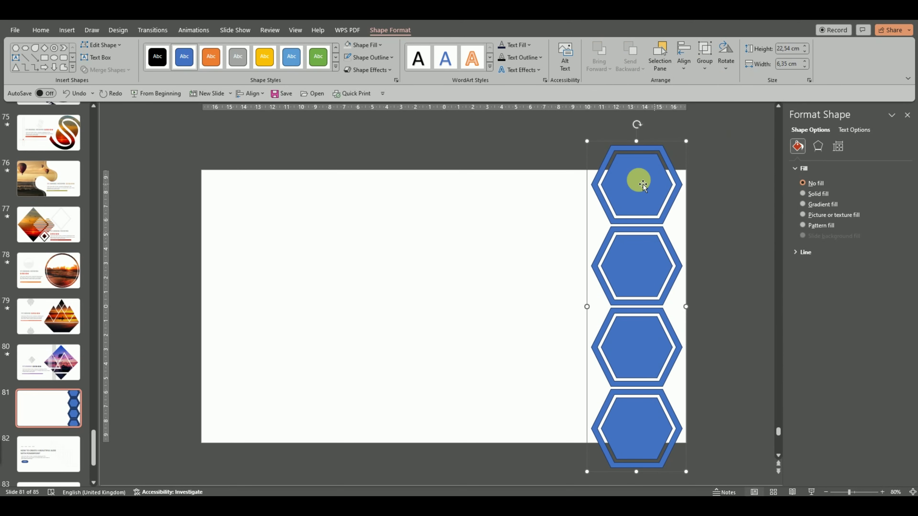
{"action": "right_click", "coordinate": [643, 184]}
{"action": "mouse_move", "coordinate": [688, 260]}
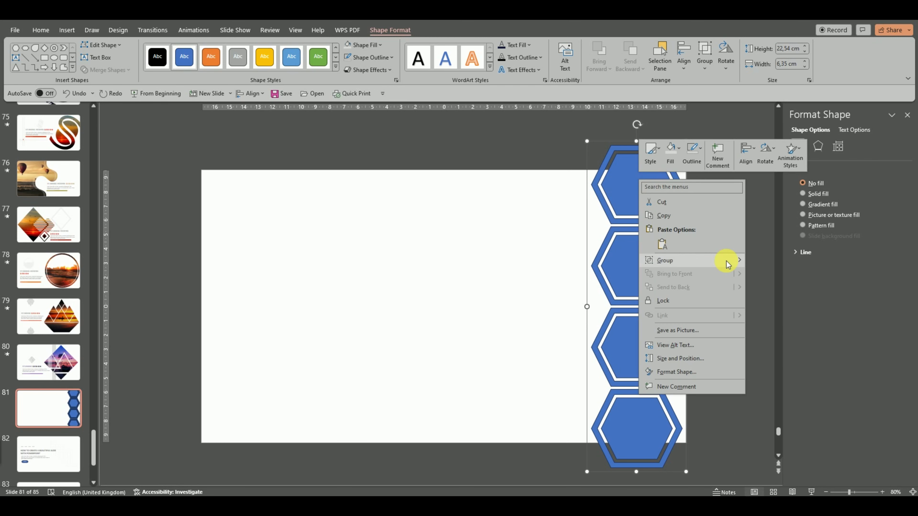
{"action": "left_click", "coordinate": [775, 289]}
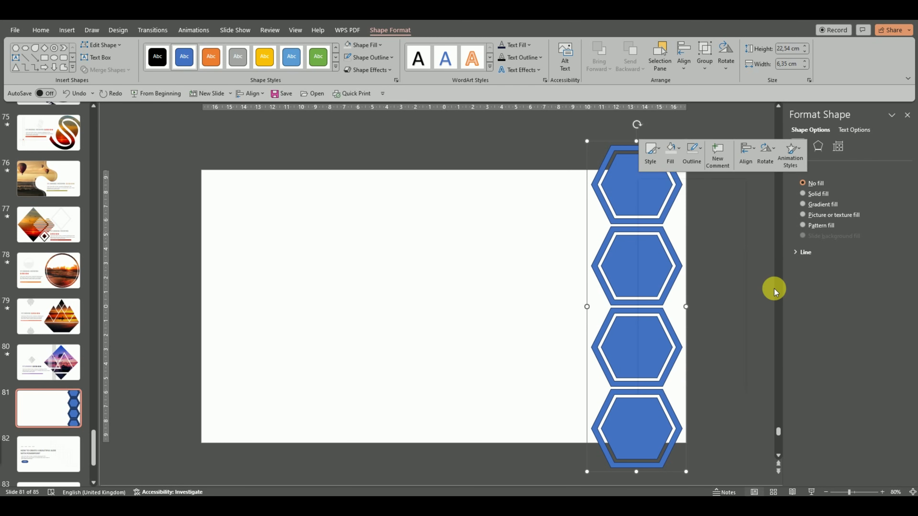
{"action": "left_click", "coordinate": [732, 195]}
Copy the top hexagon into a second column beside the right one, adding a copy below it
{"action": "left_click", "coordinate": [631, 174]}
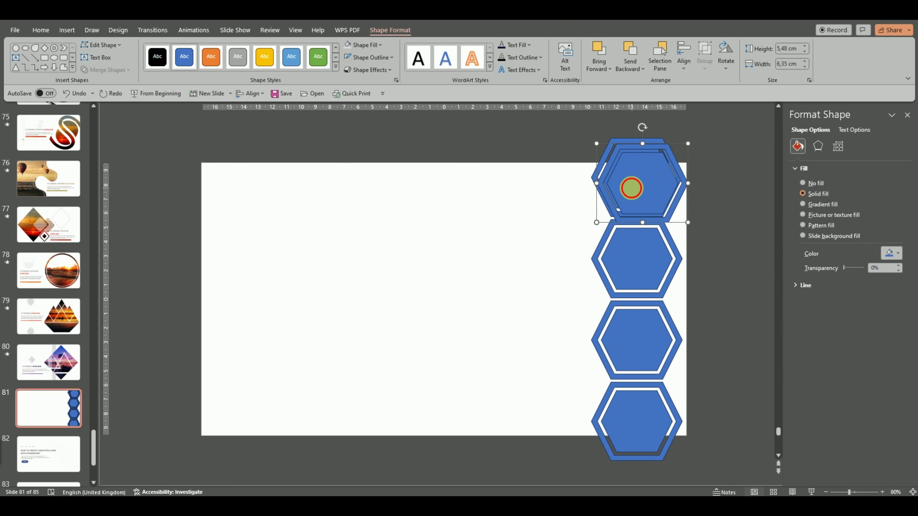
{"action": "mouse_move", "coordinate": [634, 177]}
{"action": "left_mouse_down", "text": "ctrl"}
{"action": "mouse_move", "coordinate": [565, 231]}
{"action": "mouse_move", "coordinate": [556, 226]}
{"action": "left_mouse_up", "text": "ctrl"}
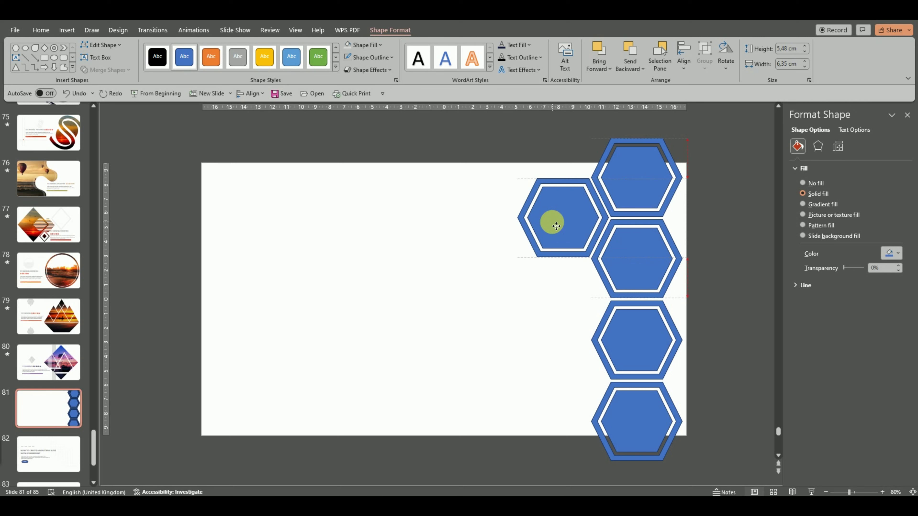
{"action": "left_click_drag", "start_coordinate": [556, 226], "coordinate": [556, 227]}
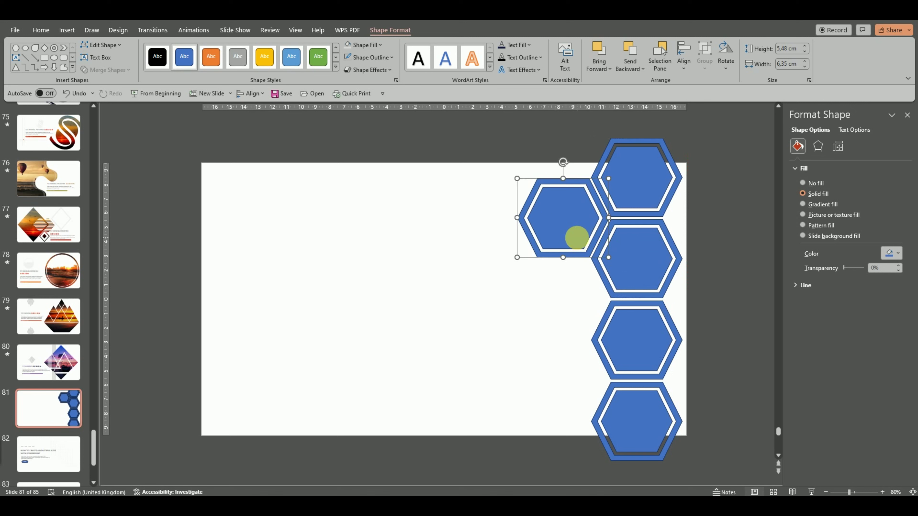
{"action": "key", "text": "ctrl+d"}
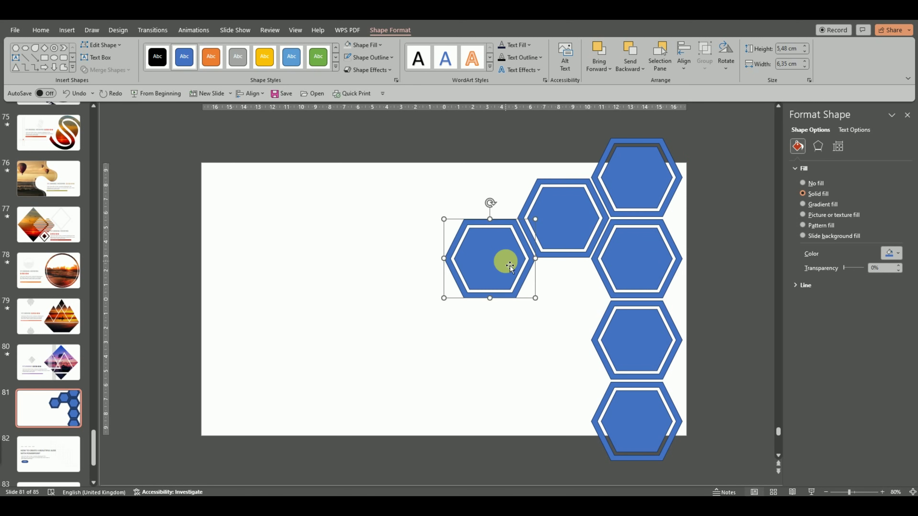
{"action": "left_click_drag", "start_coordinate": [501, 264], "coordinate": [507, 265]}
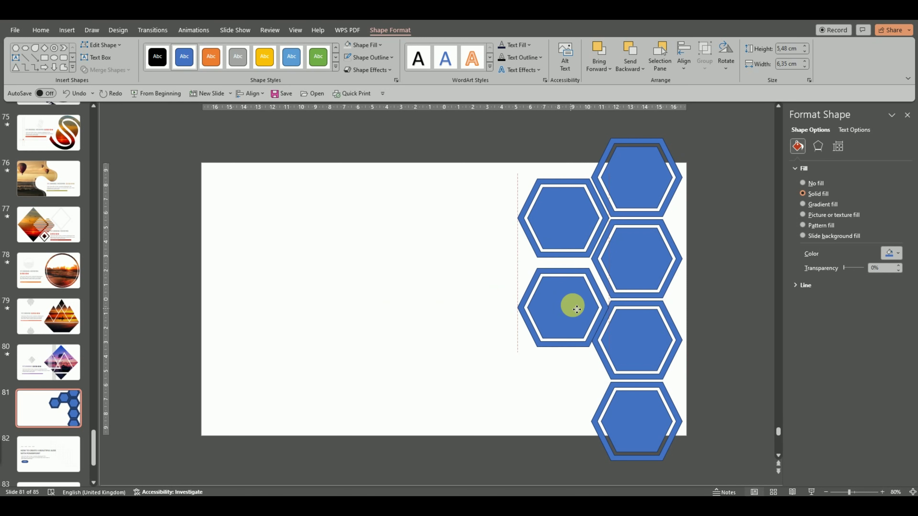
{"action": "left_click_drag", "start_coordinate": [507, 267], "coordinate": [576, 303]}
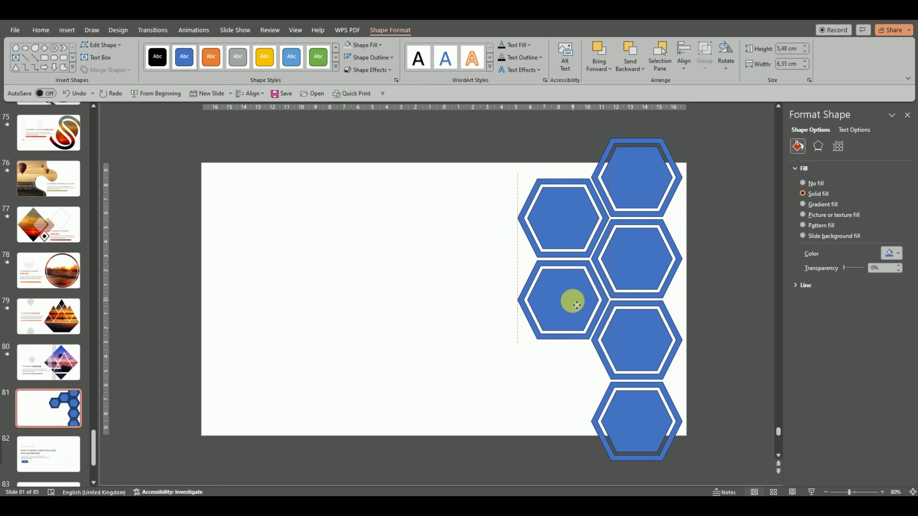
Place further hexagon copies into new left columns, reaching toward the slide centre
{"action": "key", "text": "ctrl+d"}
{"action": "key", "text": "Escape"}
{"action": "left_click_drag", "start_coordinate": [561, 212], "coordinate": [490, 251]}
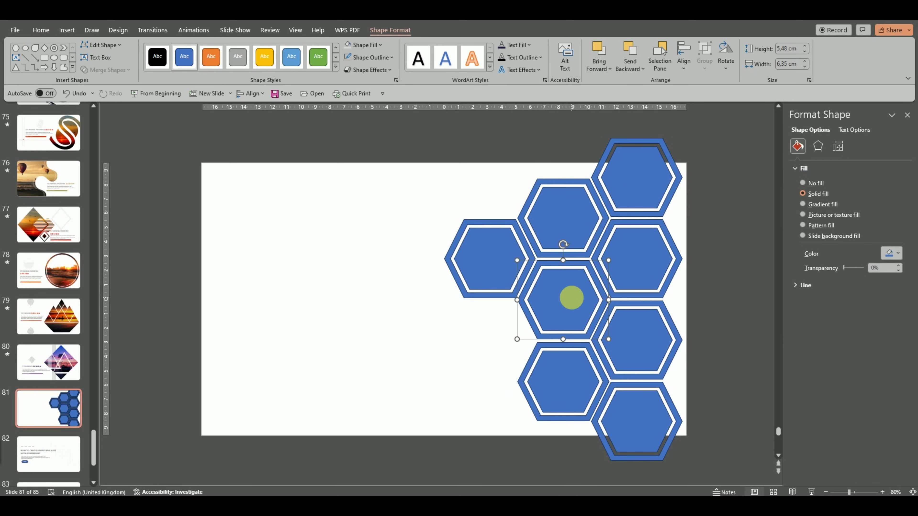
{"action": "left_click_drag", "start_coordinate": [570, 297], "coordinate": [497, 333]}
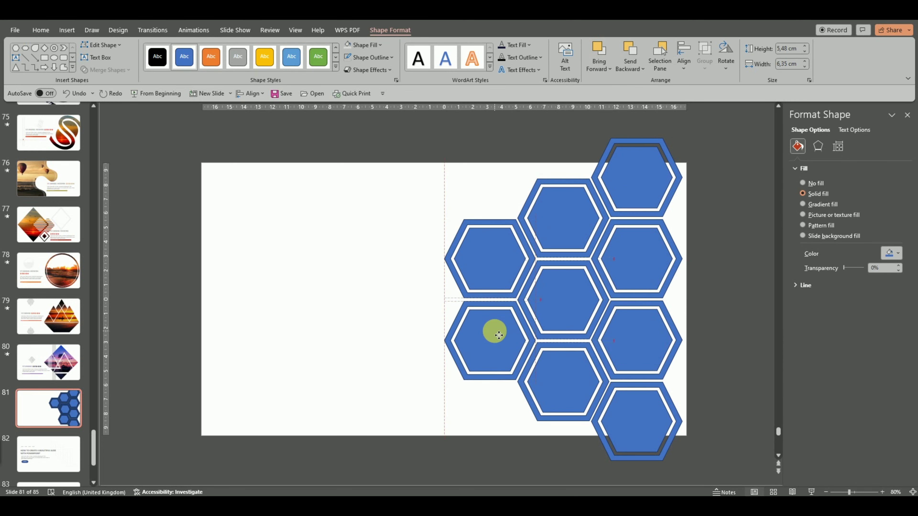
{"action": "key", "text": "Escape"}
{"action": "mouse_move", "coordinate": [570, 209]}
{"action": "left_mouse_down"}
{"action": "mouse_move", "coordinate": [479, 295]}
{"action": "mouse_move", "coordinate": [421, 295]}
{"action": "left_mouse_up"}
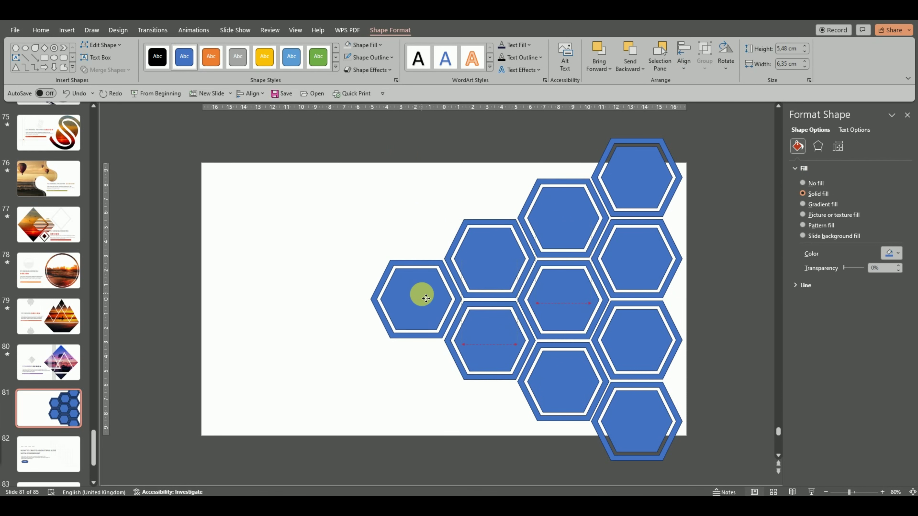
{"action": "left_click", "coordinate": [717, 129]}
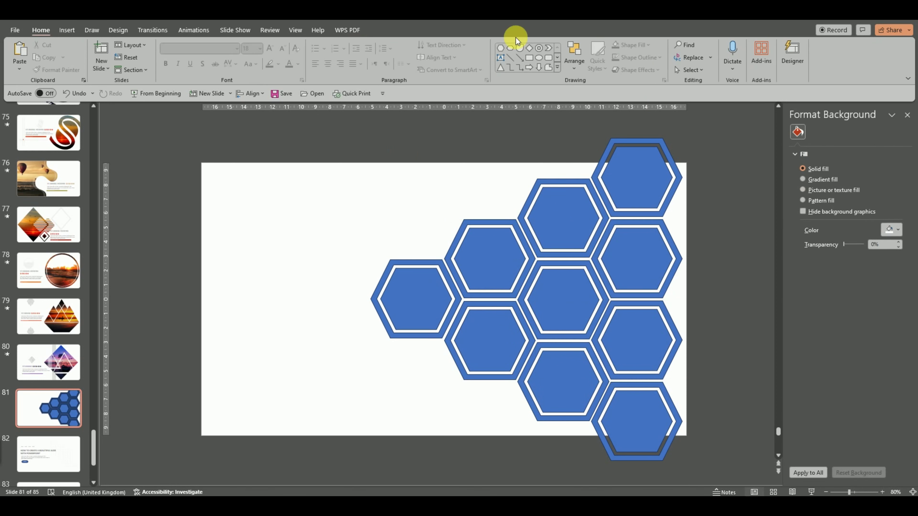
Cover the top and bottom overflow with rectangles and subtract the top one from the top hexagon
{"action": "left_click", "coordinate": [528, 58]}
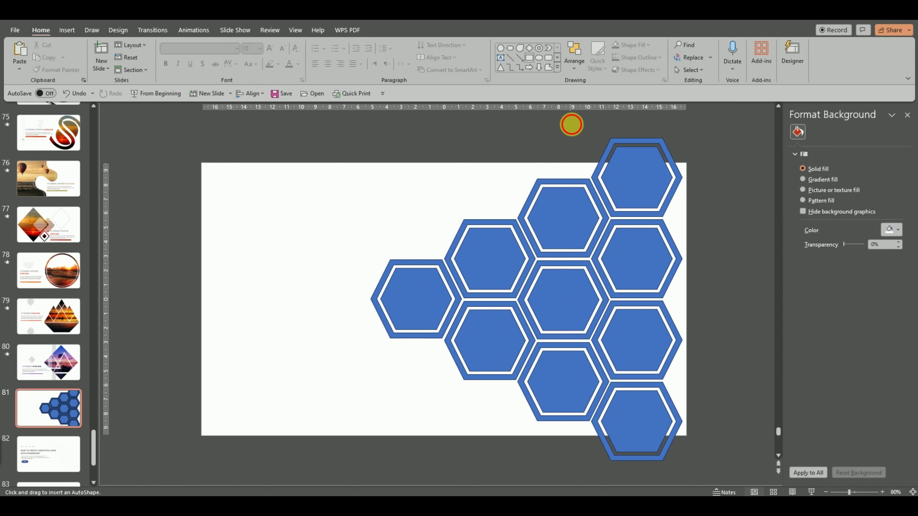
{"action": "mouse_move", "coordinate": [571, 124]}
{"action": "left_mouse_down"}
{"action": "mouse_move", "coordinate": [745, 170]}
{"action": "mouse_move", "coordinate": [738, 162]}
{"action": "left_mouse_up"}
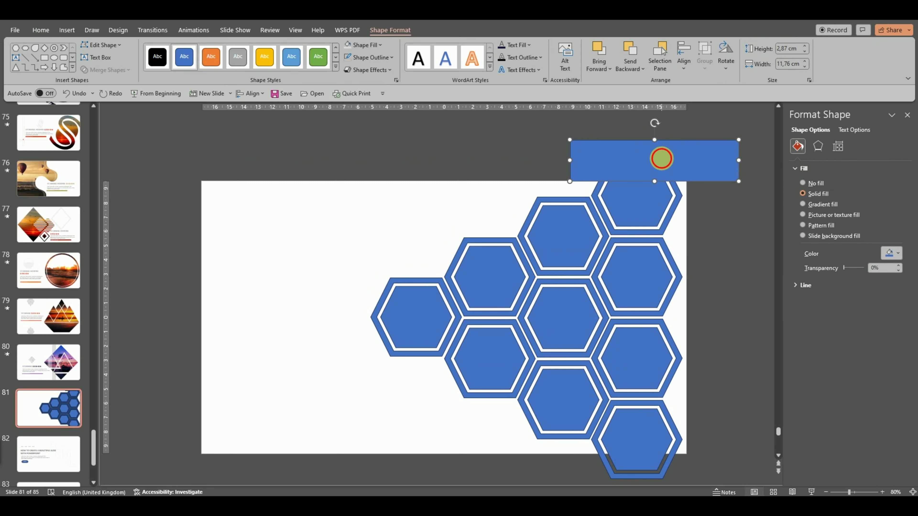
{"action": "left_click_drag", "start_coordinate": [668, 166], "coordinate": [632, 469]}
{"action": "left_click", "coordinate": [645, 168]}
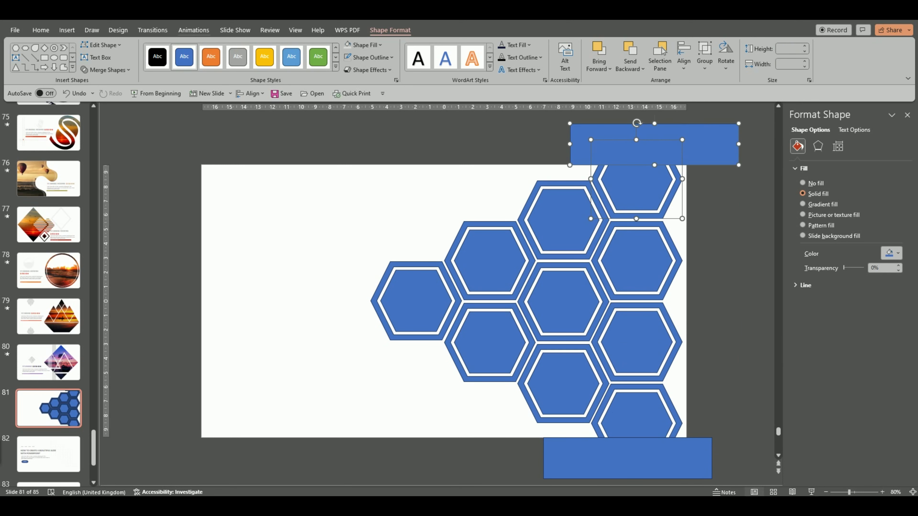
{"action": "left_click", "coordinate": [116, 70]}
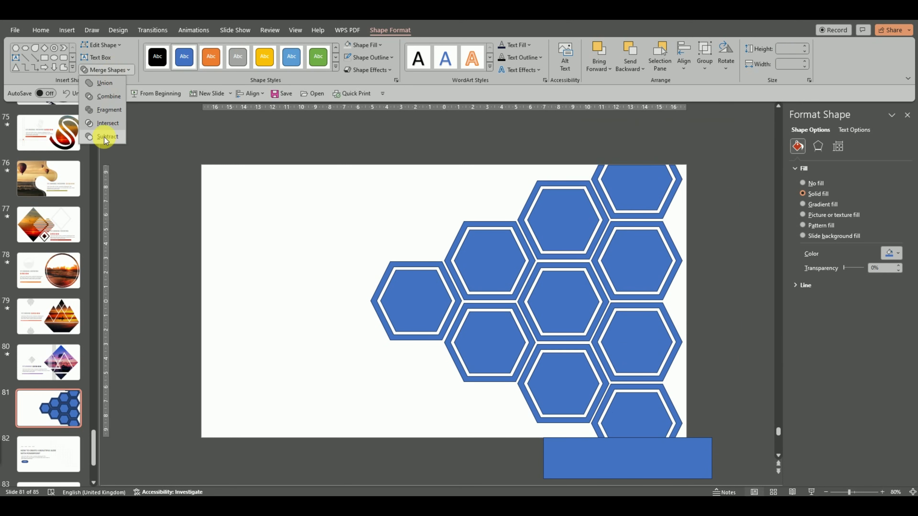
{"action": "left_click", "coordinate": [104, 137]}
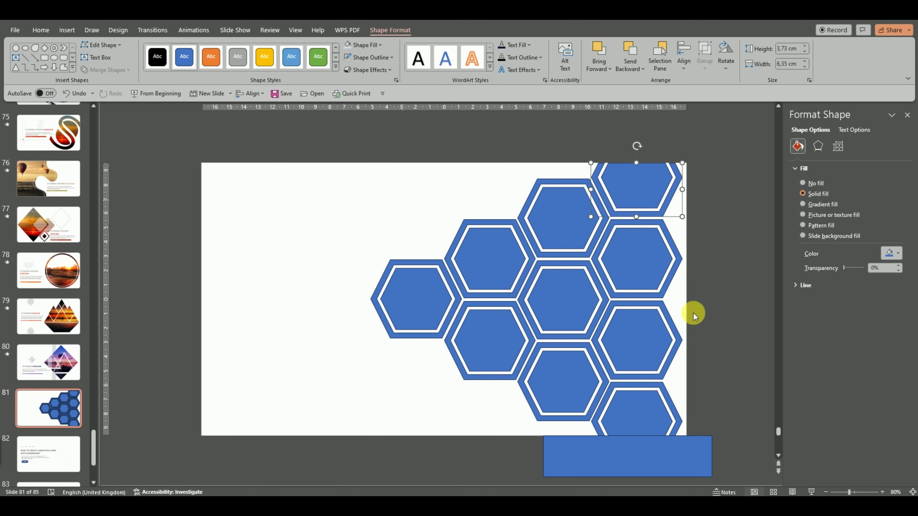
Subtract the bottom rectangle from the bottom hexagon, then select all hexagons
{"action": "left_click", "coordinate": [643, 404]}
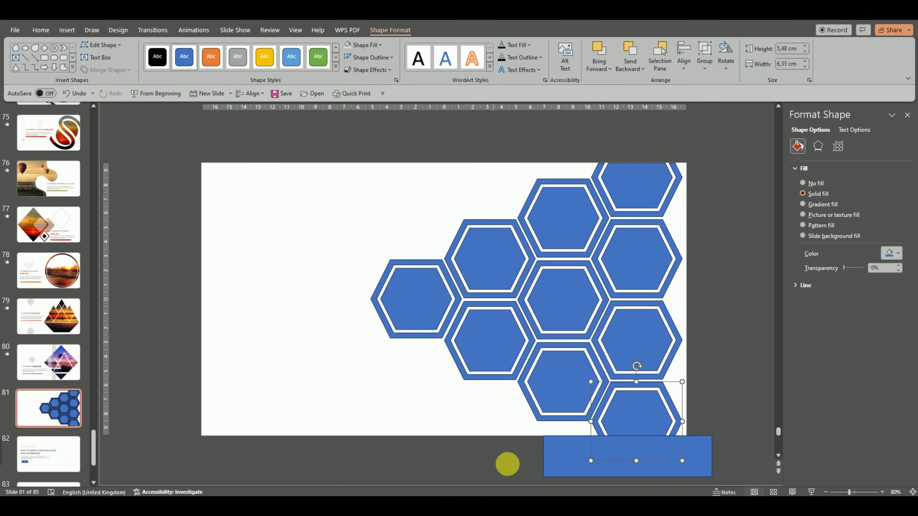
{"action": "left_click", "coordinate": [562, 457], "text": "shift"}
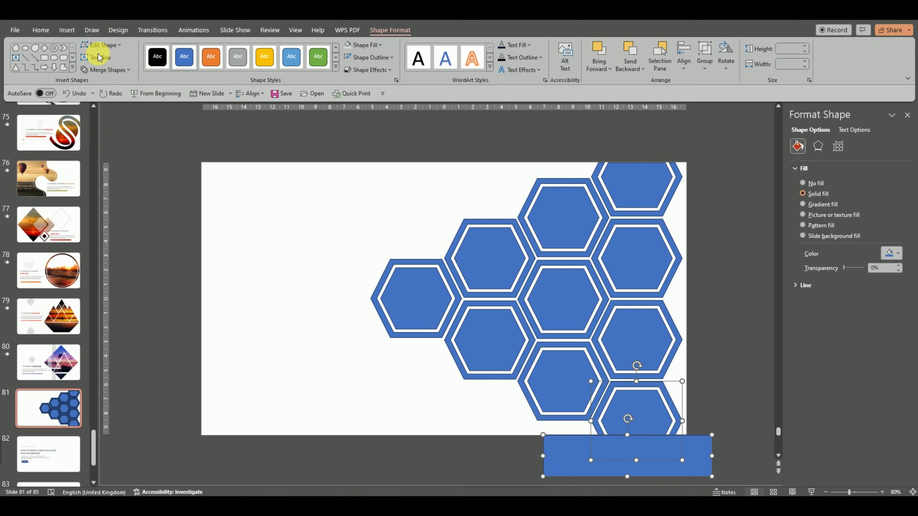
{"action": "left_click", "coordinate": [126, 71]}
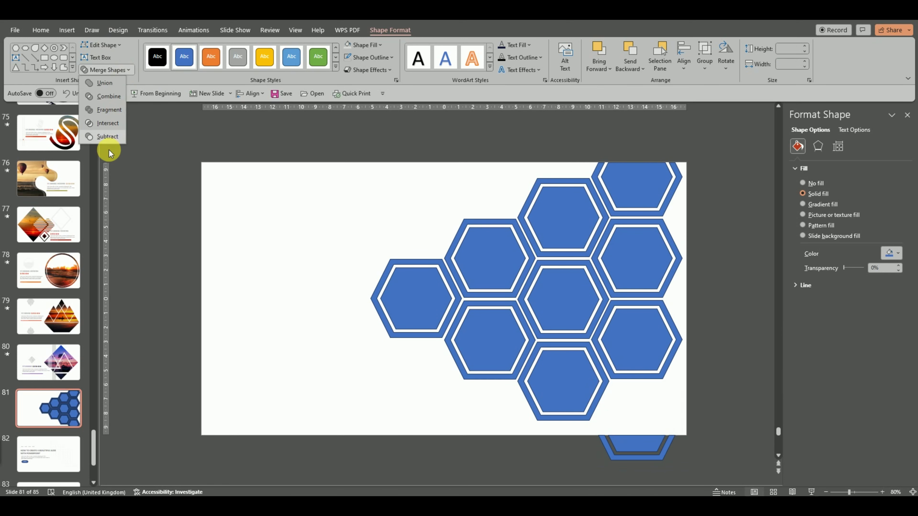
{"action": "left_click", "coordinate": [108, 138]}
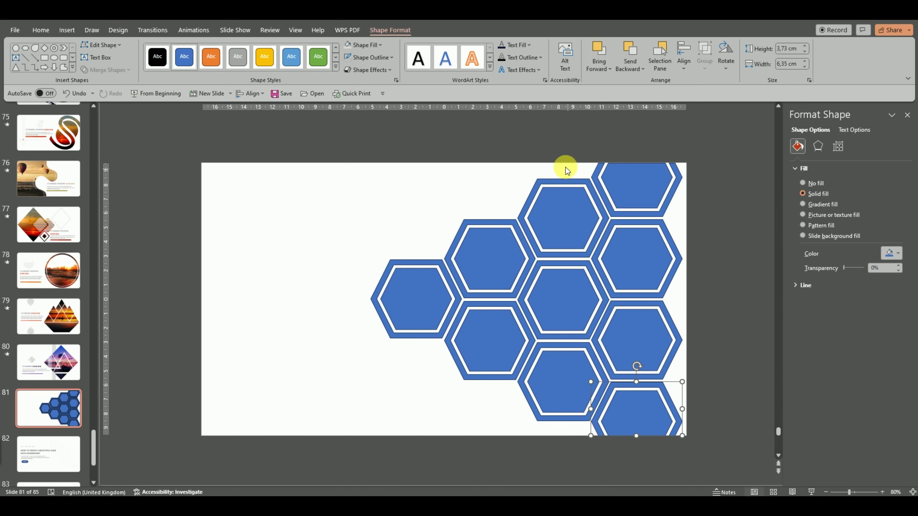
{"action": "left_click", "coordinate": [677, 141]}
{"action": "mouse_move", "coordinate": [717, 132]}
{"action": "left_mouse_down"}
{"action": "mouse_move", "coordinate": [322, 477]}
{"action": "mouse_move", "coordinate": [358, 429]}
{"action": "mouse_move", "coordinate": [354, 452]}
{"action": "left_mouse_up"}
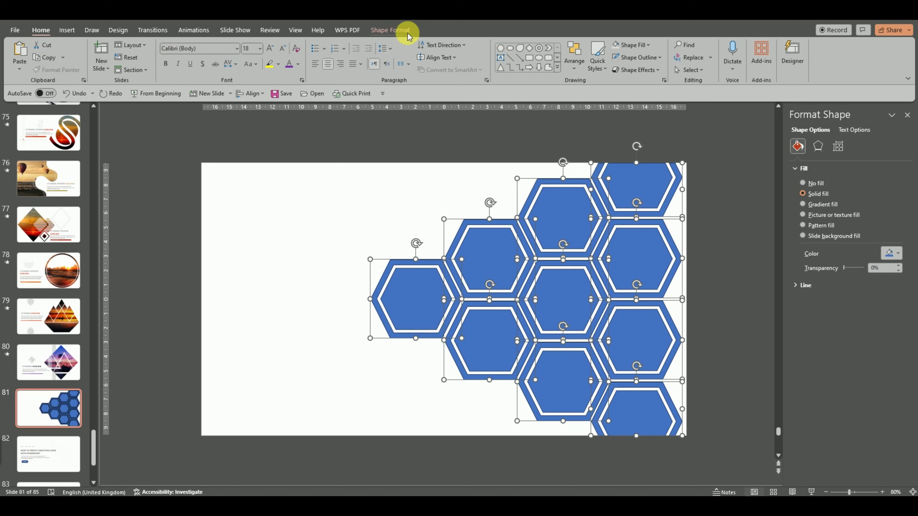
Union all the selected hexagons into a single shape
{"action": "left_click", "coordinate": [408, 33]}
{"action": "left_click", "coordinate": [115, 70]}
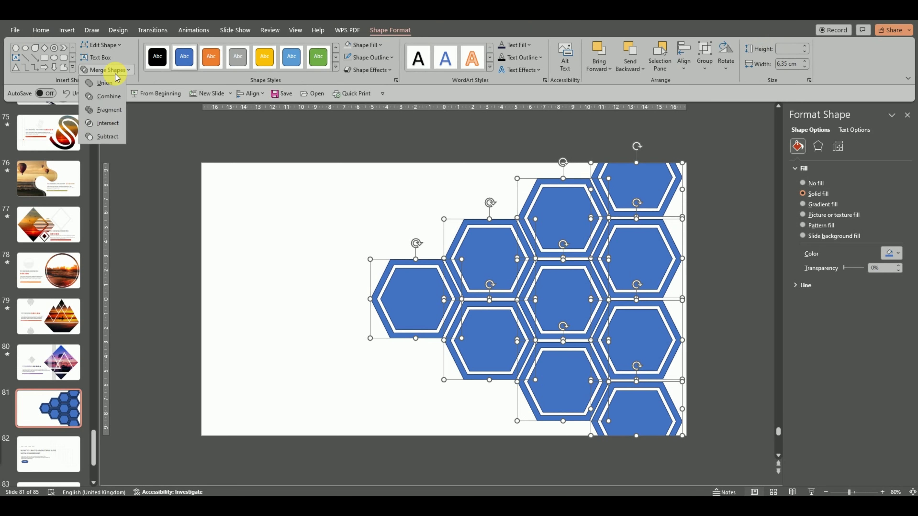
{"action": "left_click", "coordinate": [104, 83]}
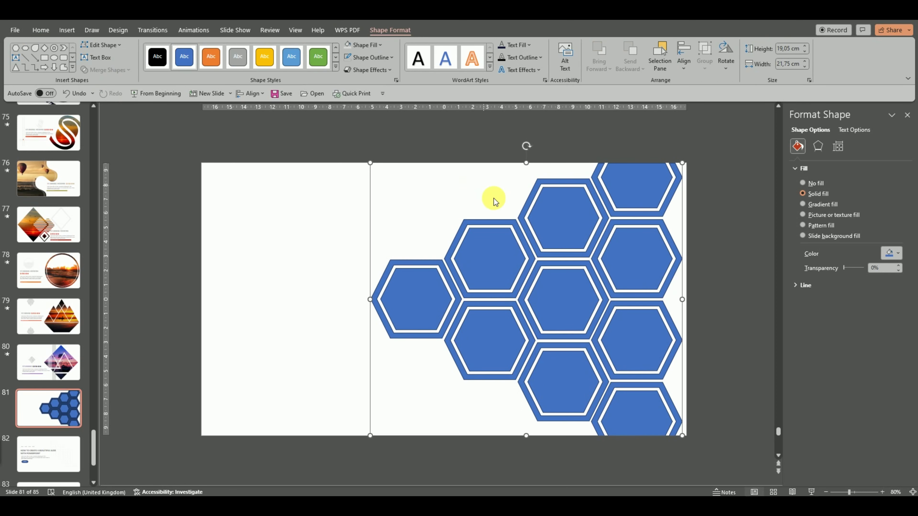
Copy the merged hexagon shape and switch to Slide Master view
{"action": "right_click", "coordinate": [503, 236]}
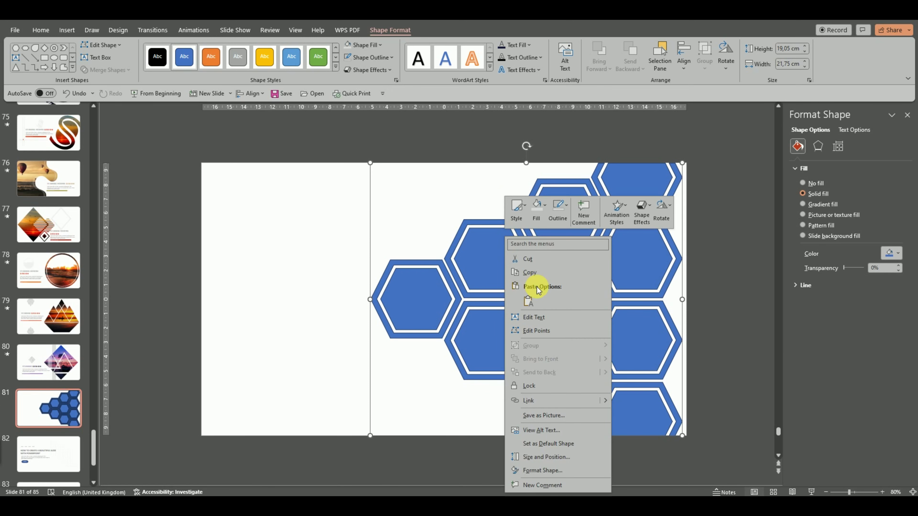
{"action": "left_click", "coordinate": [537, 274]}
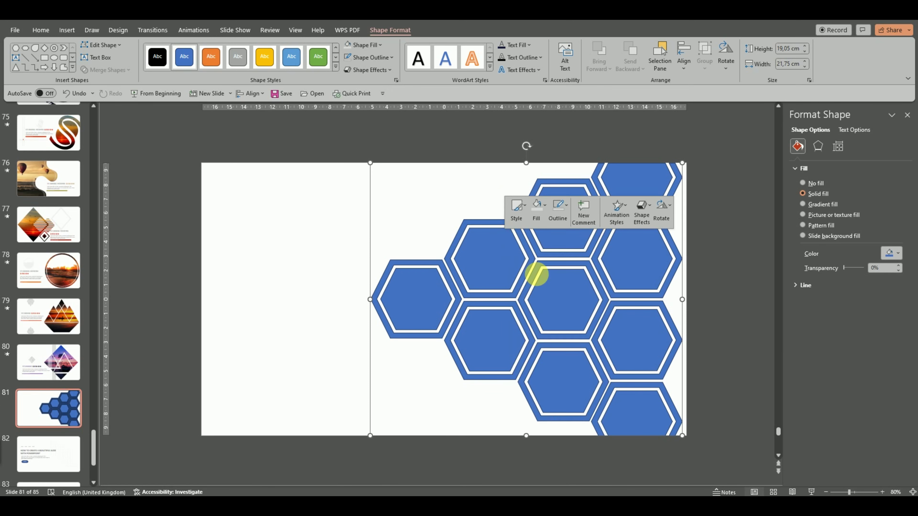
{"action": "left_click", "coordinate": [295, 30]}
{"action": "left_click", "coordinate": [149, 68]}
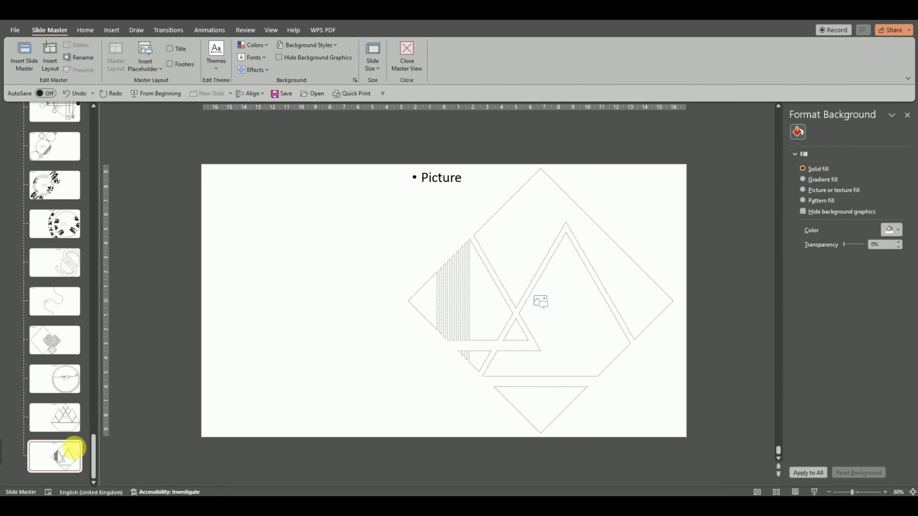
Add a new layout, clear its placeholders, and paste the hexagon shape onto it
{"action": "key", "text": "Return"}
{"action": "left_click_drag", "start_coordinate": [182, 141], "coordinate": [721, 464]}
{"action": "key", "text": "Delete"}
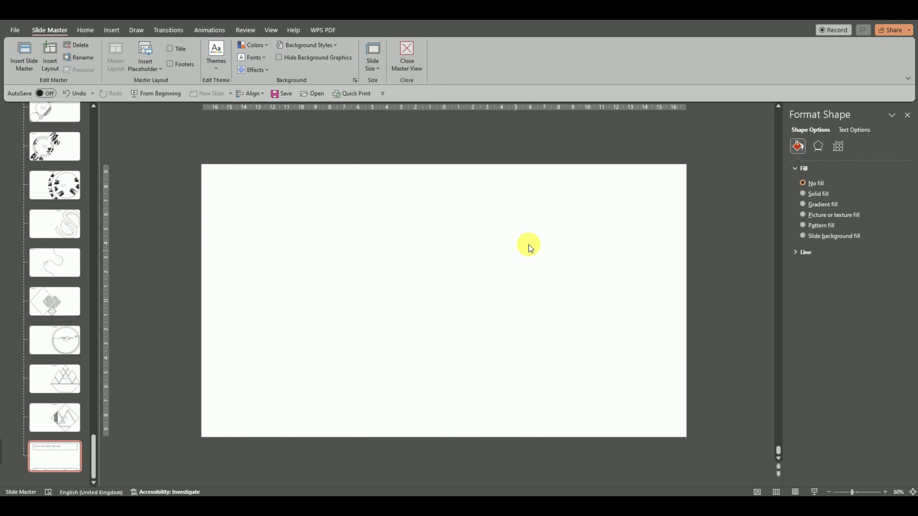
{"action": "right_click", "coordinate": [528, 244]}
{"action": "left_click", "coordinate": [551, 285]}
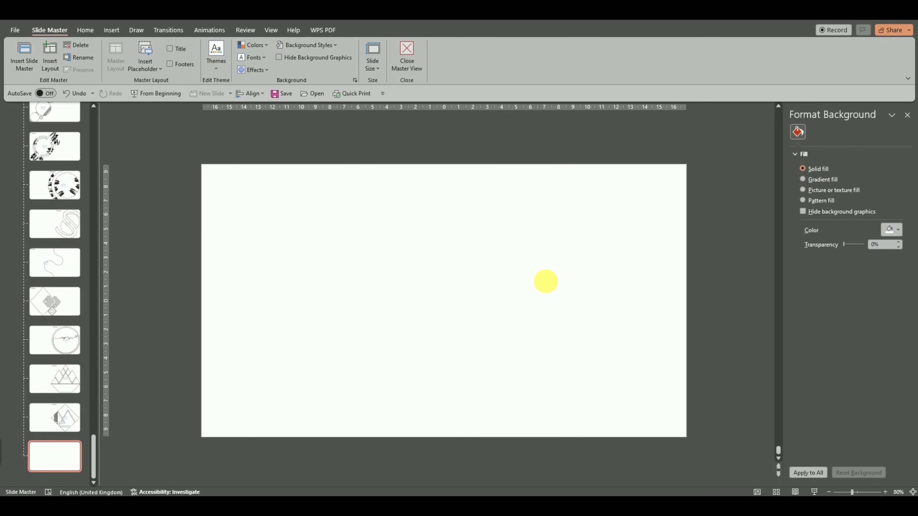
{"action": "left_click", "coordinate": [252, 197]}
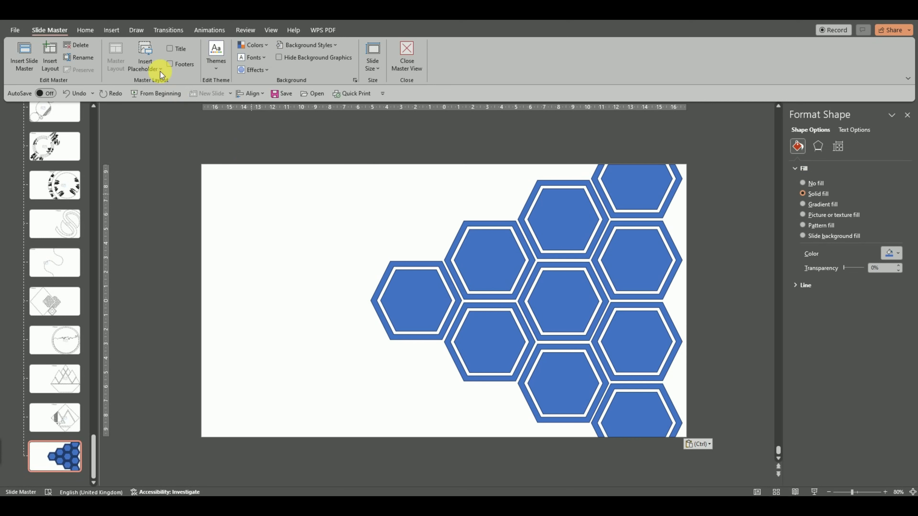
Intersect a picture placeholder sent behind the hexagons with them, then close Master View
{"action": "left_click", "coordinate": [154, 66]}
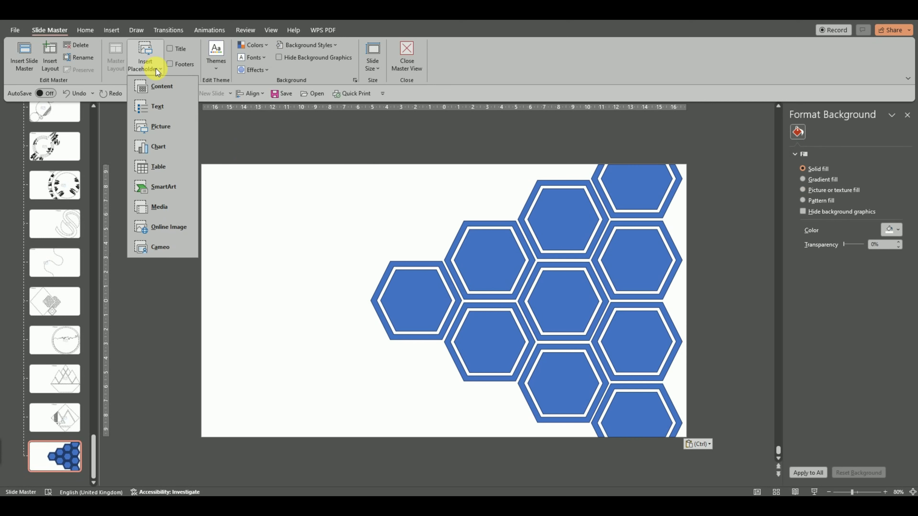
{"action": "left_click", "coordinate": [159, 127]}
{"action": "left_click_drag", "start_coordinate": [300, 136], "coordinate": [755, 472]}
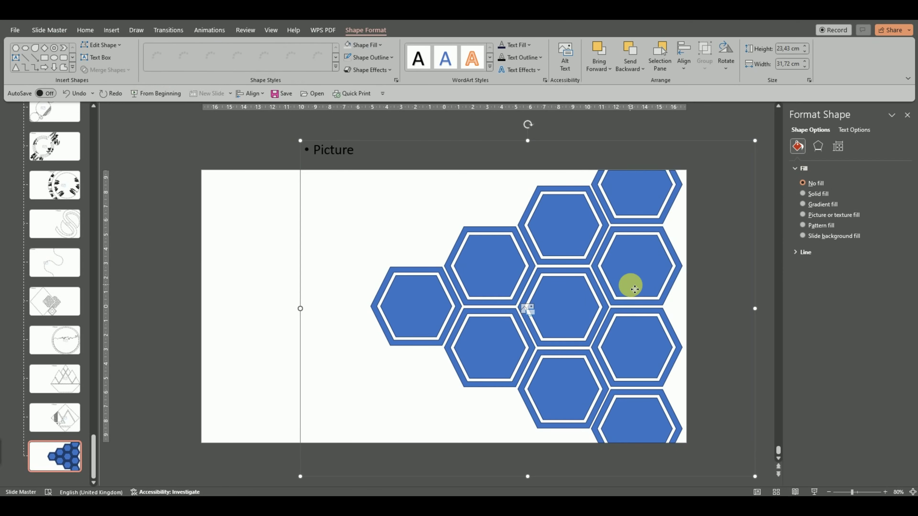
{"action": "right_click", "coordinate": [636, 290]}
{"action": "left_click", "coordinate": [678, 148]}
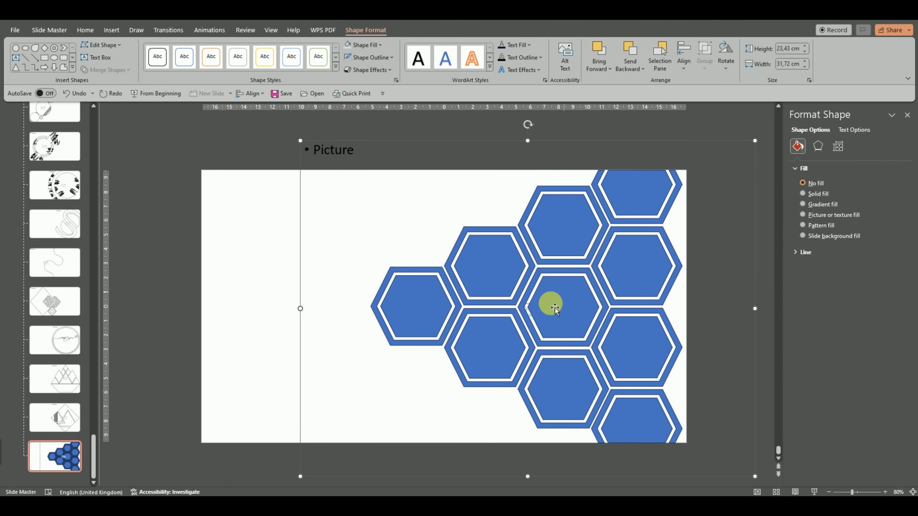
{"action": "left_click", "coordinate": [547, 296], "text": "shift"}
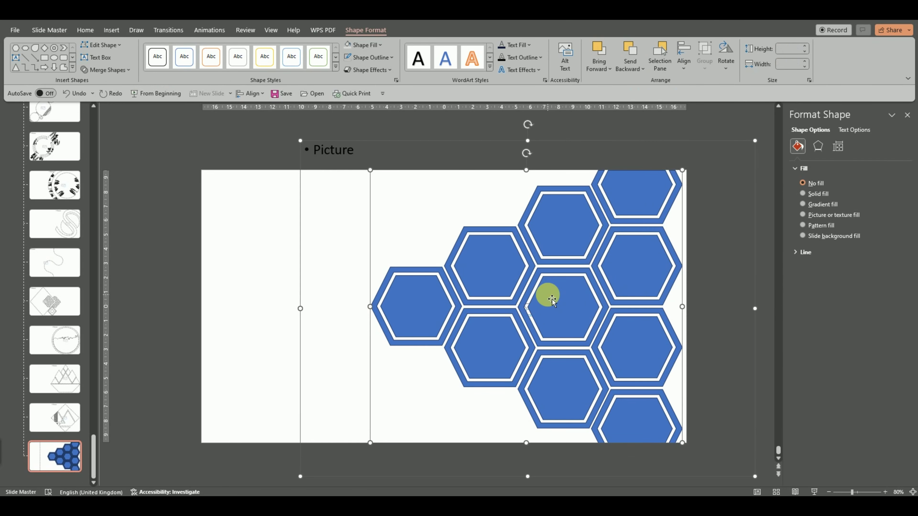
{"action": "left_click", "coordinate": [109, 70]}
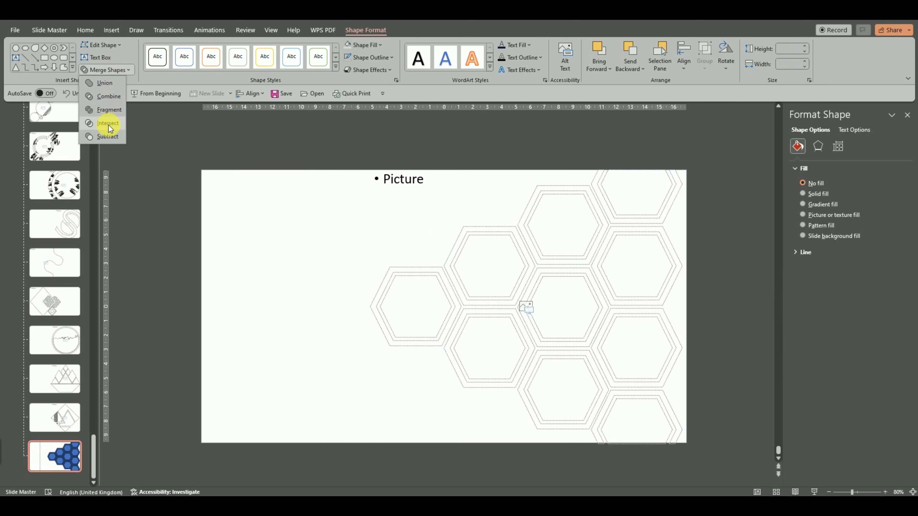
{"action": "left_click", "coordinate": [107, 126]}
{"action": "left_click", "coordinate": [334, 225]}
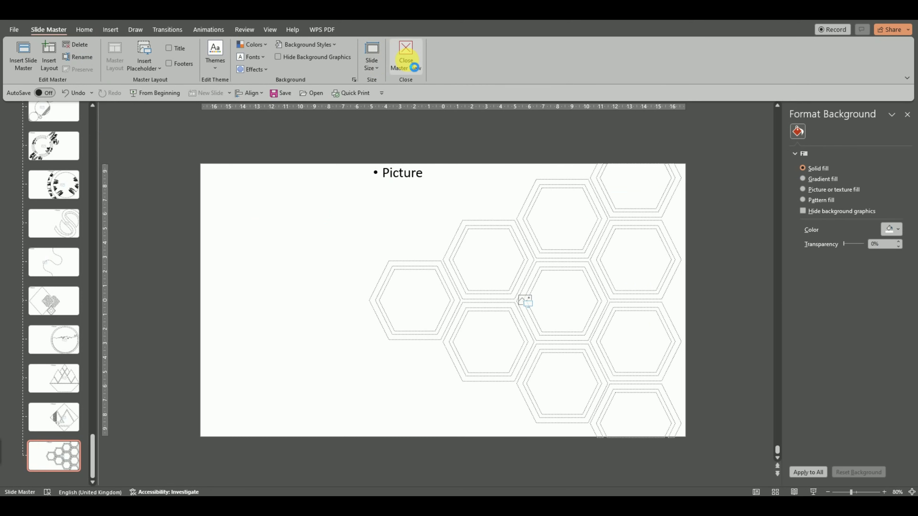
{"action": "left_click", "coordinate": [406, 60]}
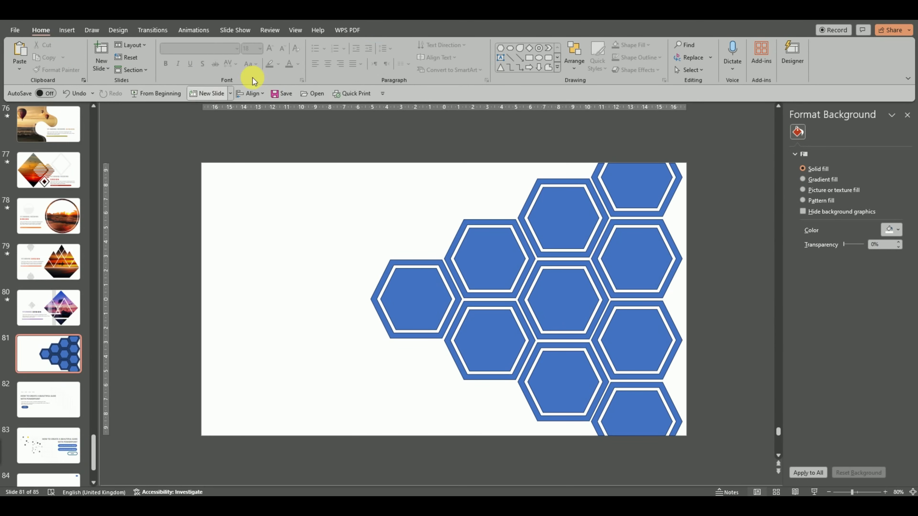
Add a slide with the hexagon collage layout and insert balloon photo 04 into it
{"action": "left_click", "coordinate": [101, 67]}
{"action": "scroll", "coordinate": [298, 342], "scroll_direction": "down", "scroll_amount": 3}
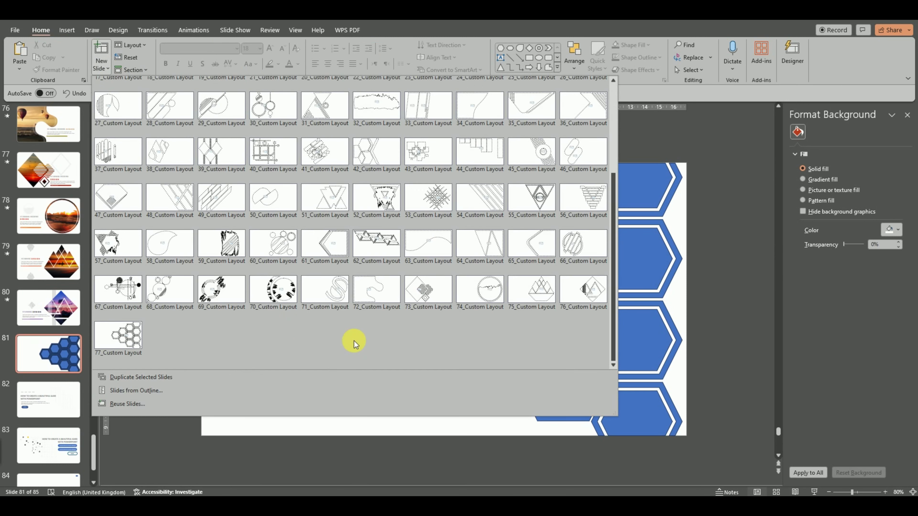
{"action": "left_click", "coordinate": [140, 335]}
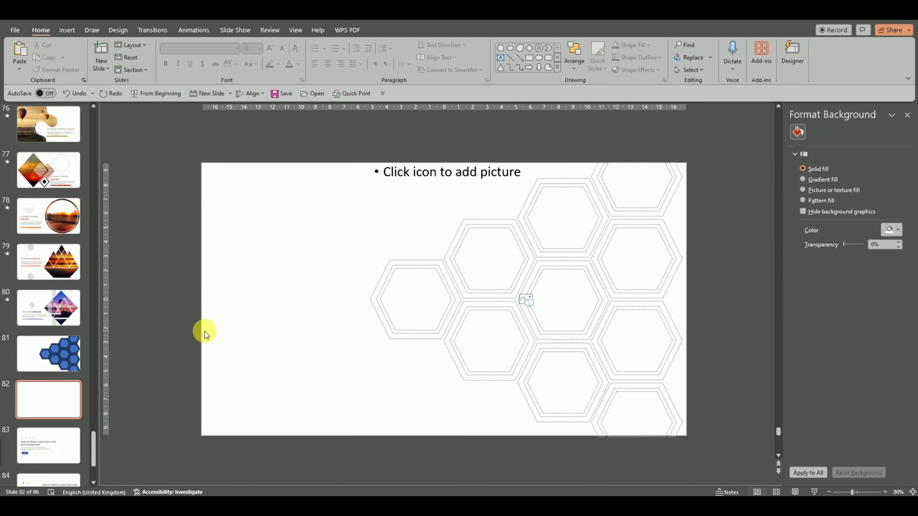
{"action": "left_click", "coordinate": [525, 301]}
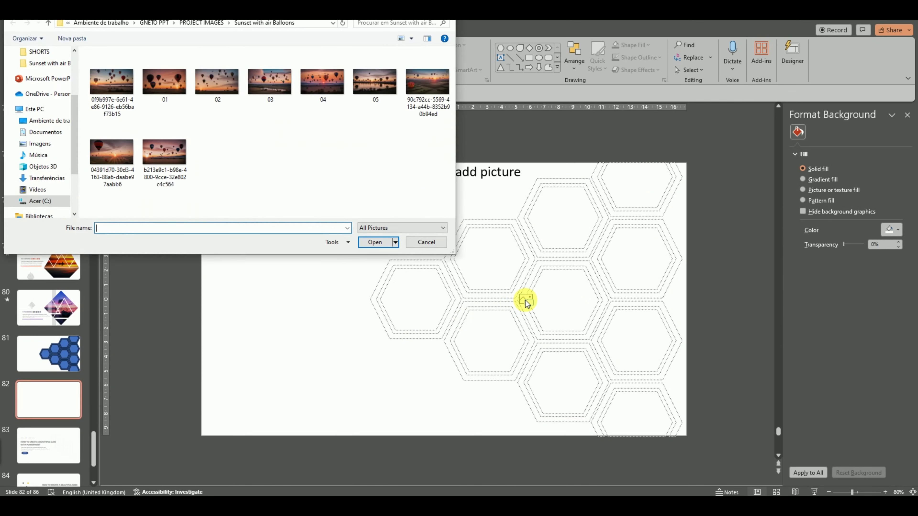
{"action": "left_click", "coordinate": [322, 82]}
{"action": "double_click", "coordinate": [321, 81]}
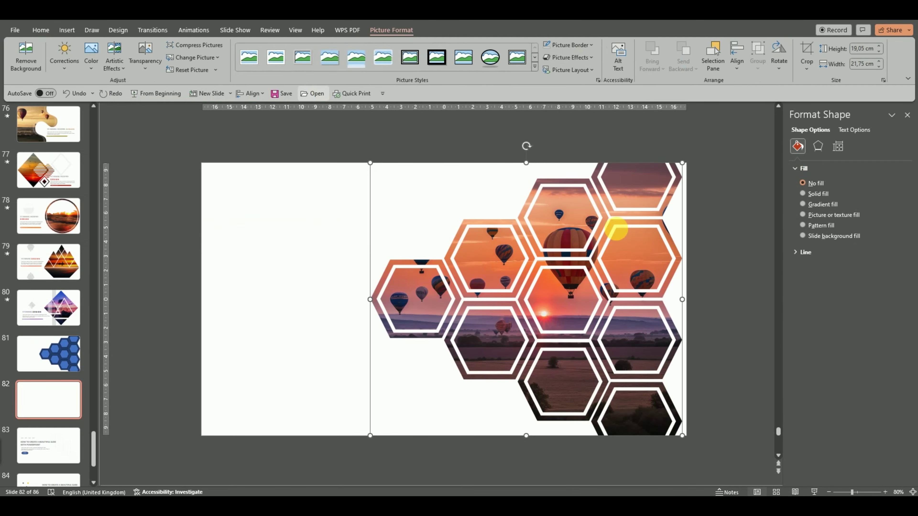
Set the photo to Brightness -20% Contrast +20%, then select slide 79's STUNNING DESIGN text group
{"action": "left_click", "coordinate": [66, 67]}
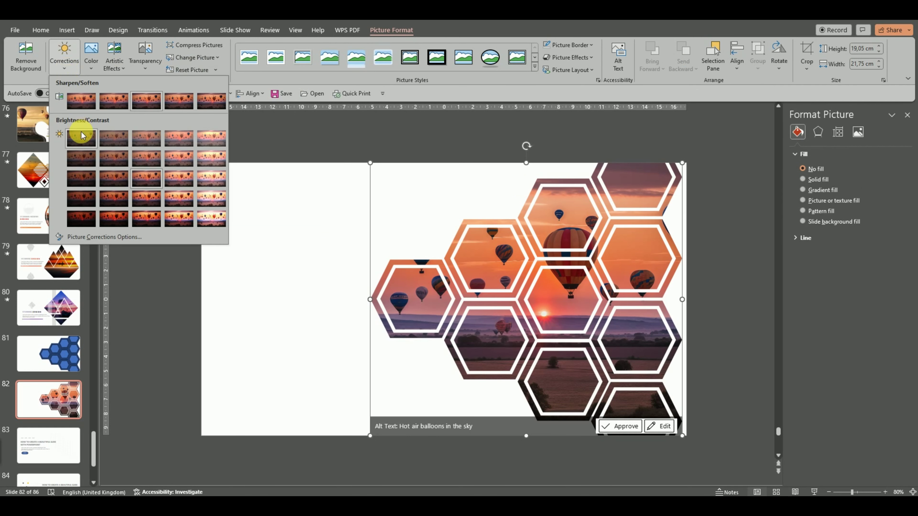
{"action": "left_click", "coordinate": [111, 205]}
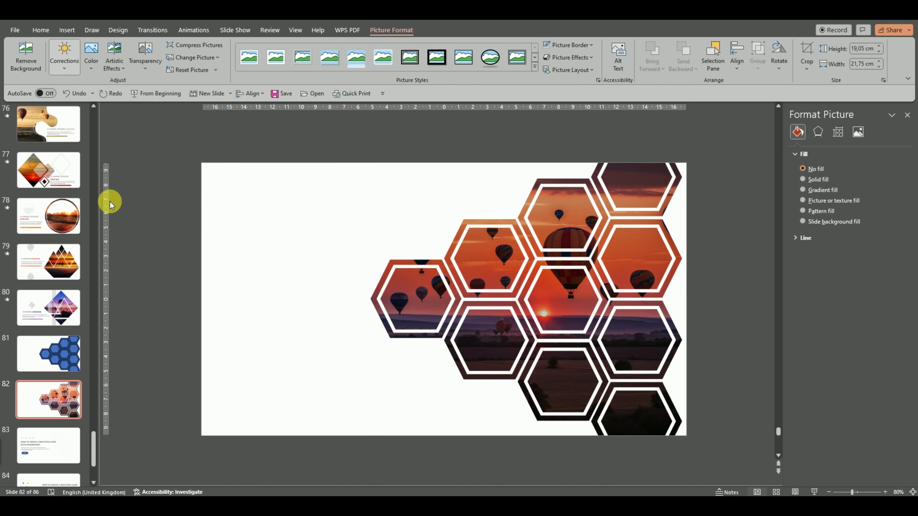
{"action": "left_click", "coordinate": [313, 299]}
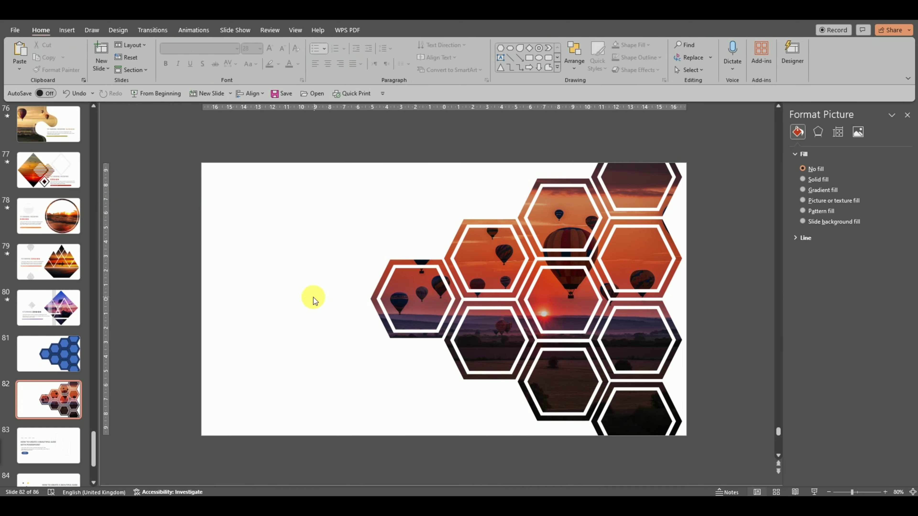
{"action": "left_click", "coordinate": [35, 265]}
{"action": "left_click", "coordinate": [307, 260]}
Paste the STUNNING DESIGN text group onto slide 82 at the lower left, widening its paragraph
{"action": "key", "text": "ctrl+c"}
{"action": "left_click", "coordinate": [48, 399]}
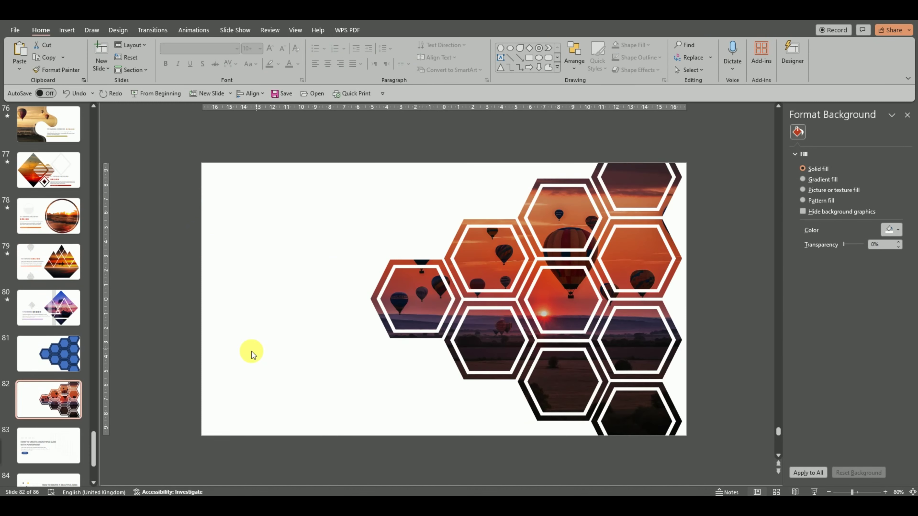
{"action": "key", "text": "ctrl+v"}
{"action": "left_click_drag", "start_coordinate": [293, 268], "coordinate": [303, 350]}
{"action": "left_click_drag", "start_coordinate": [418, 388], "coordinate": [512, 387]}
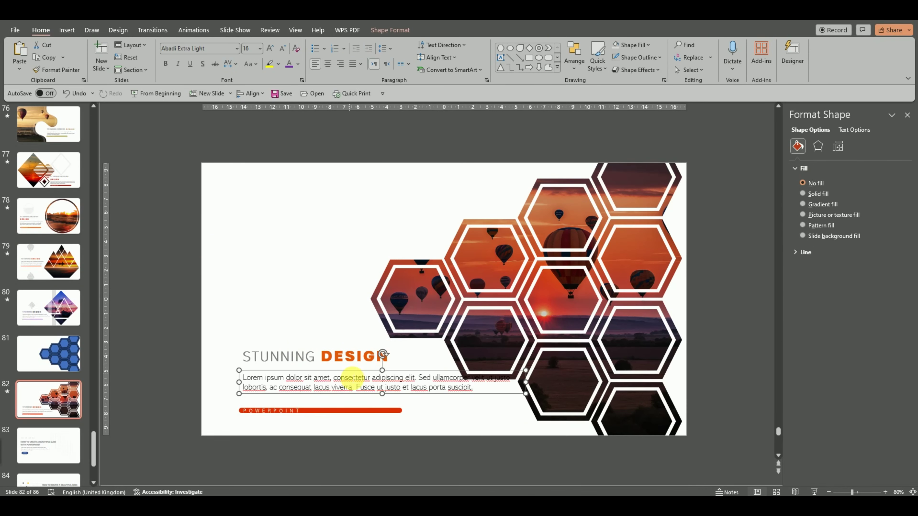
{"action": "left_click_drag", "start_coordinate": [316, 381], "coordinate": [316, 387]}
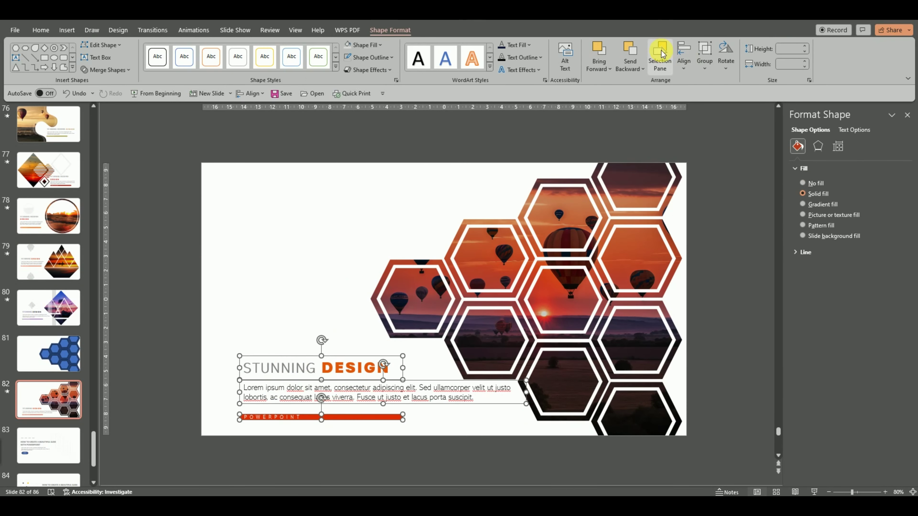
{"action": "left_click", "coordinate": [313, 255]}
Add a POWERPOINT title text box at 60 pt just above STUNNING DESIGN
{"action": "left_click", "coordinate": [501, 58]}
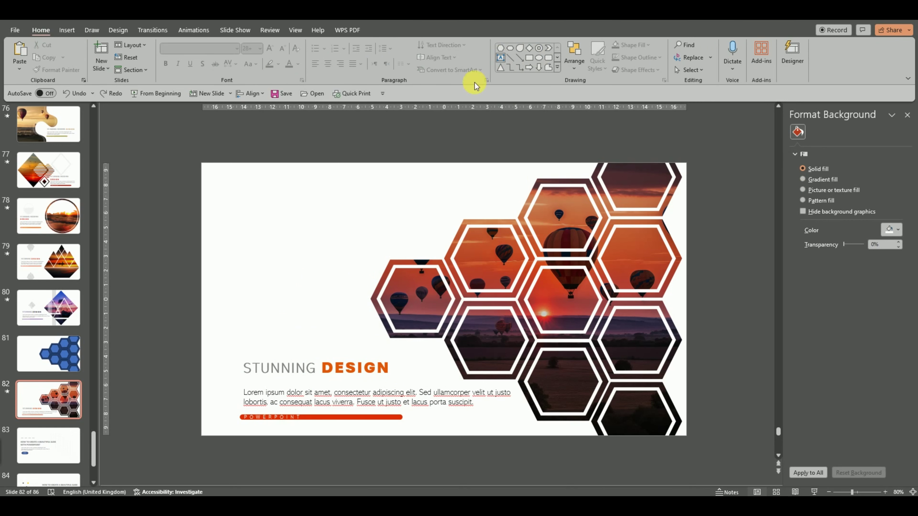
{"action": "left_click_drag", "start_coordinate": [239, 252], "coordinate": [359, 300]}
{"action": "type", "text": "WERPOINT"}
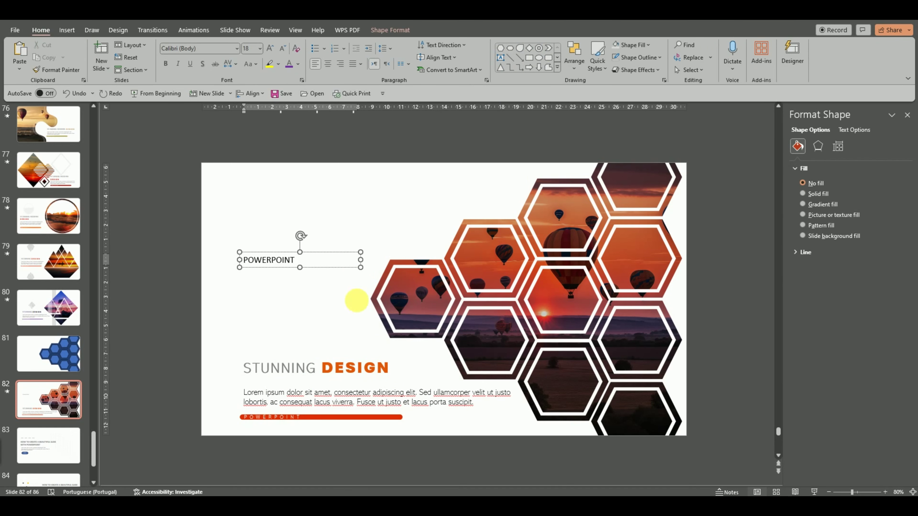
{"action": "key", "text": "Escape"}
{"action": "left_click", "coordinate": [270, 48]}
{"action": "left_click", "coordinate": [269, 48]}
{"action": "left_click", "coordinate": [268, 48]}
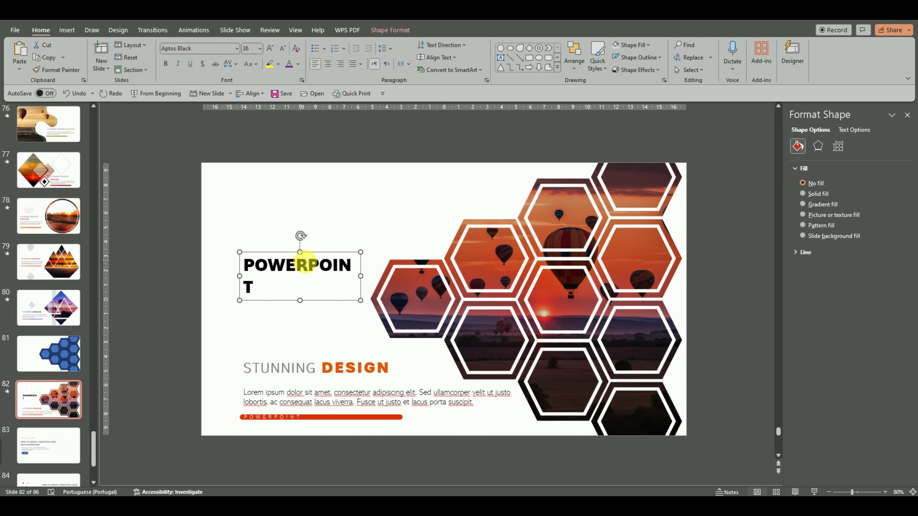
{"action": "left_click", "coordinate": [268, 48]}
{"action": "left_click", "coordinate": [269, 48]}
{"action": "left_click", "coordinate": [269, 48]}
{"action": "left_click_drag", "start_coordinate": [333, 254], "coordinate": [332, 284]}
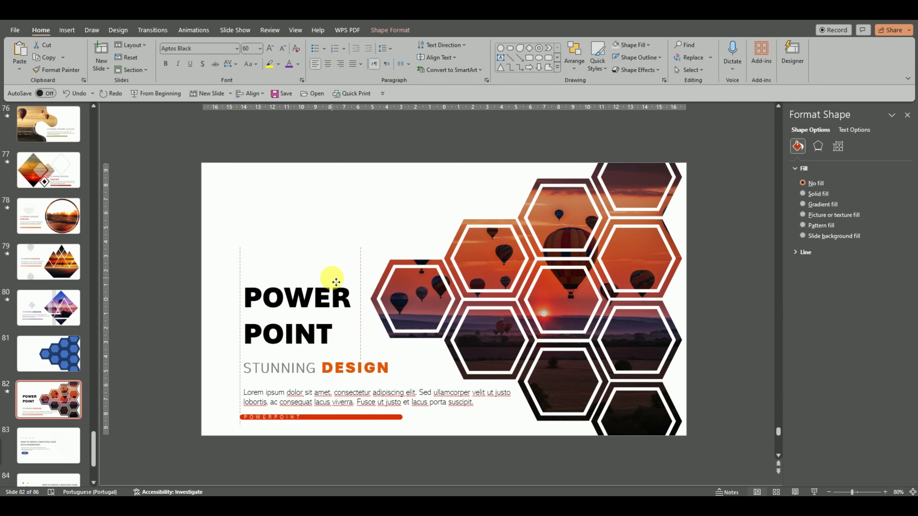
Colour the title grey and its first letter P with the sunset orange
{"action": "left_click", "coordinate": [297, 64]}
{"action": "left_click", "coordinate": [296, 105]}
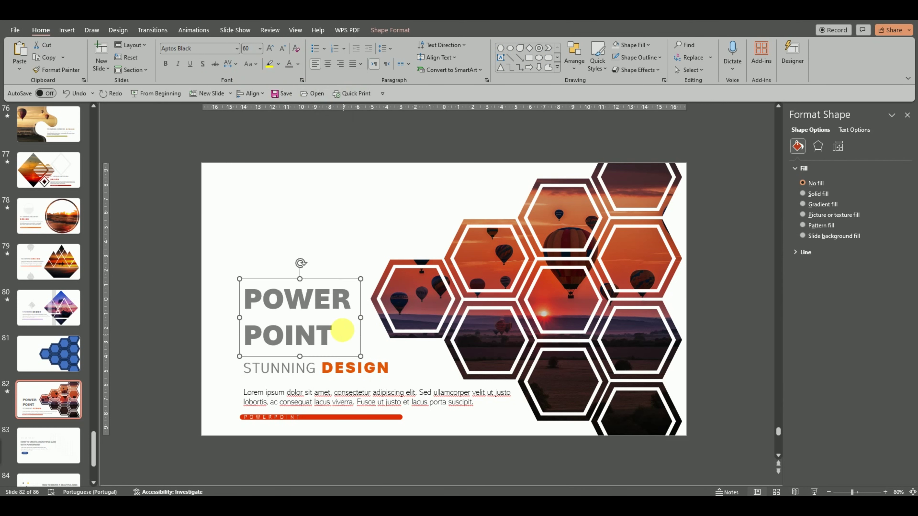
{"action": "left_click_drag", "start_coordinate": [244, 298], "coordinate": [263, 299]}
{"action": "left_click", "coordinate": [298, 64]}
{"action": "left_click", "coordinate": [316, 210]}
{"action": "left_click", "coordinate": [487, 257]}
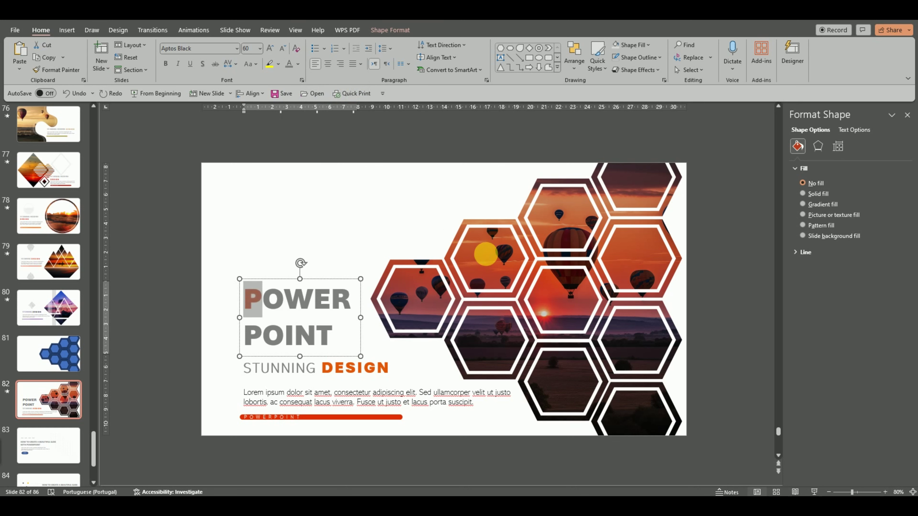
Align the title, STUNNING DESIGN text, paragraph and bar on their left edges
{"action": "left_click", "coordinate": [342, 294], "text": "shift"}
{"action": "left_click", "coordinate": [325, 367], "text": "shift"}
{"action": "left_click", "coordinate": [293, 402], "text": "shift"}
{"action": "left_click", "coordinate": [286, 417], "text": "shift"}
{"action": "left_click", "coordinate": [395, 30]}
{"action": "left_click", "coordinate": [666, 65]}
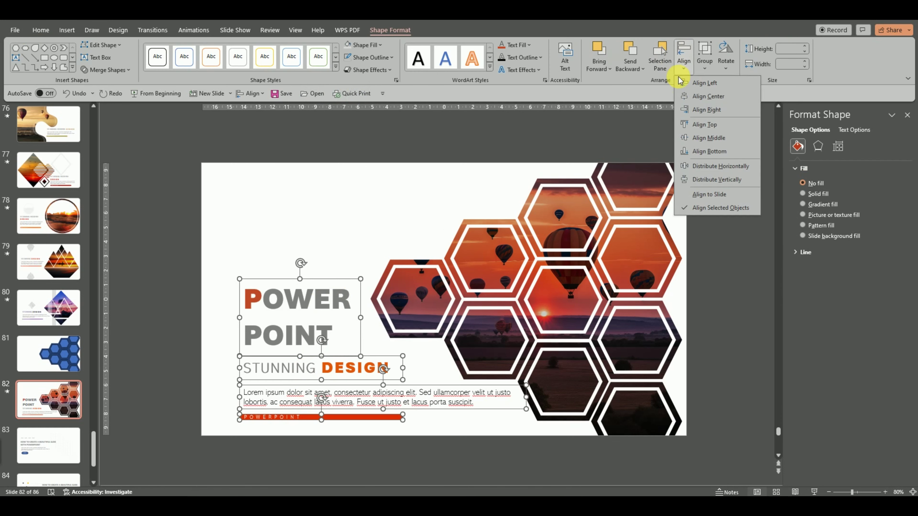
{"action": "left_click", "coordinate": [405, 182]}
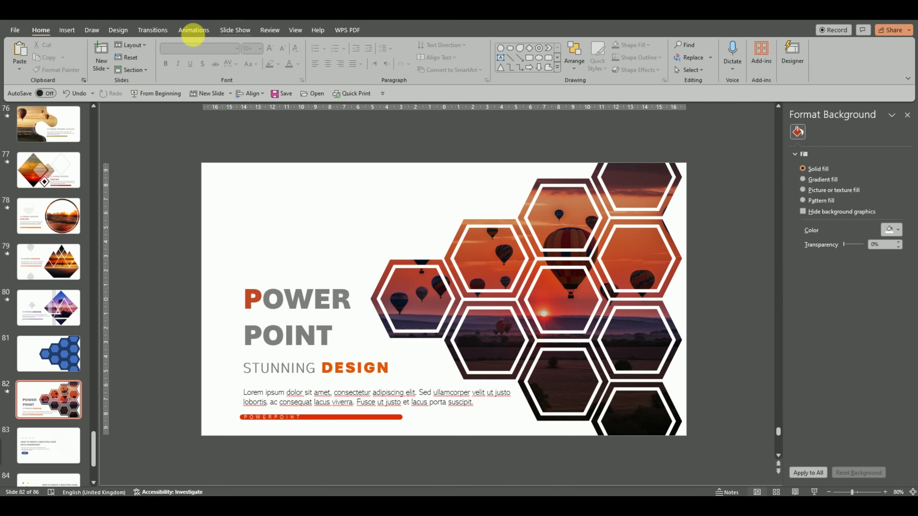
Set the animation to None for the STUNNING DESIGN text, paragraph and bar
{"action": "left_click", "coordinate": [192, 34]}
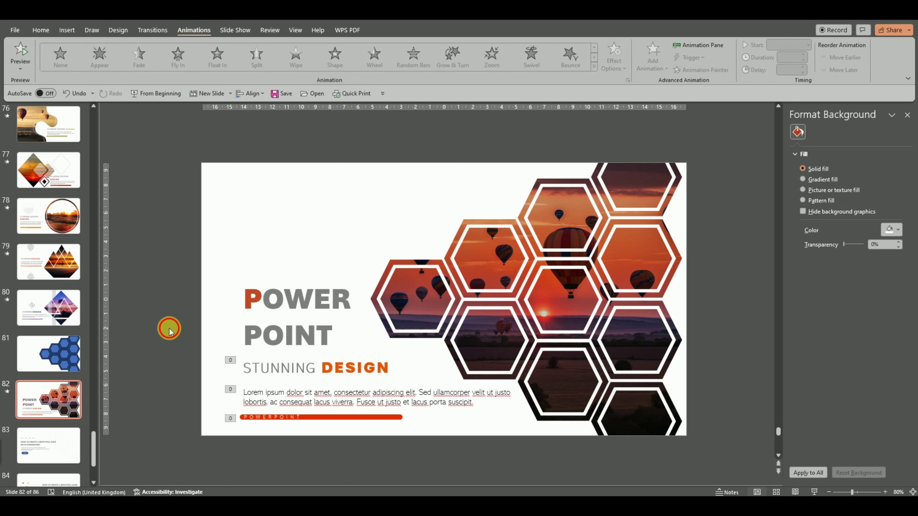
{"action": "left_click_drag", "start_coordinate": [169, 329], "coordinate": [565, 457]}
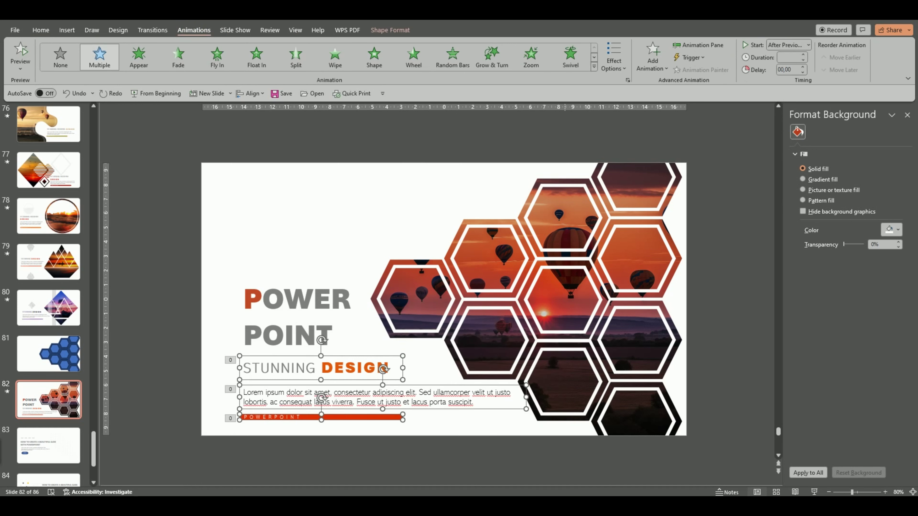
{"action": "left_click", "coordinate": [60, 55]}
{"action": "left_click", "coordinate": [329, 212]}
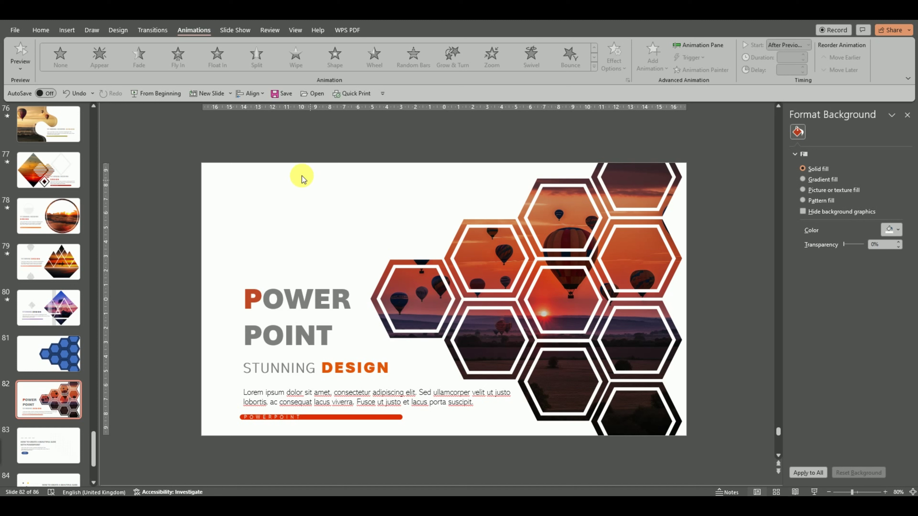
Copy the POWERPOINT label from slide 74
{"action": "scroll", "coordinate": [51, 213], "scroll_direction": "up", "scroll_amount": 1}
{"action": "scroll", "coordinate": [45, 217], "scroll_direction": "up", "scroll_amount": 1}
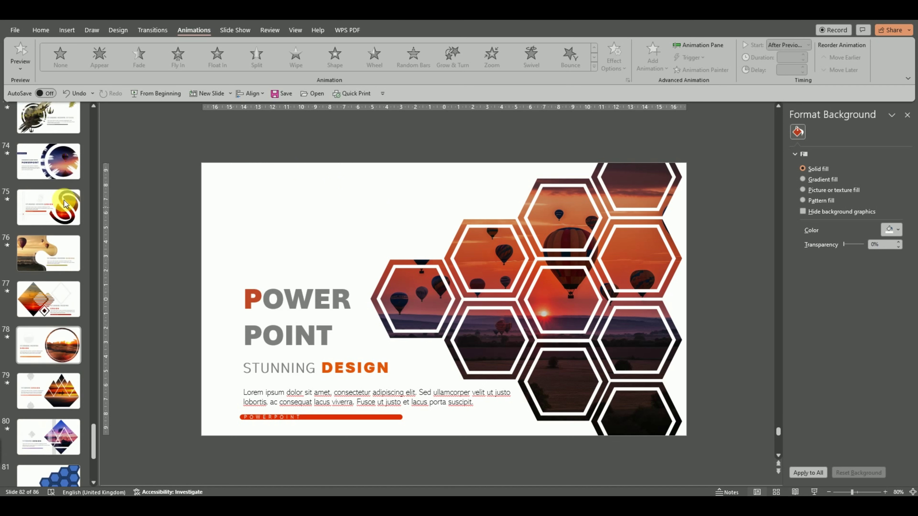
{"action": "scroll", "coordinate": [40, 227], "scroll_direction": "up", "scroll_amount": 1}
{"action": "scroll", "coordinate": [34, 238], "scroll_direction": "up", "scroll_amount": 1}
{"action": "left_click", "coordinate": [33, 242]}
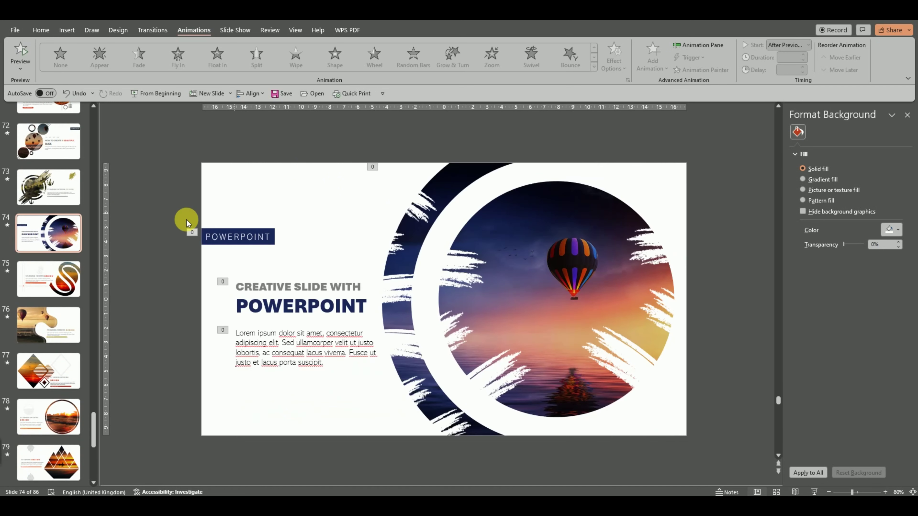
{"action": "left_click", "coordinate": [250, 237]}
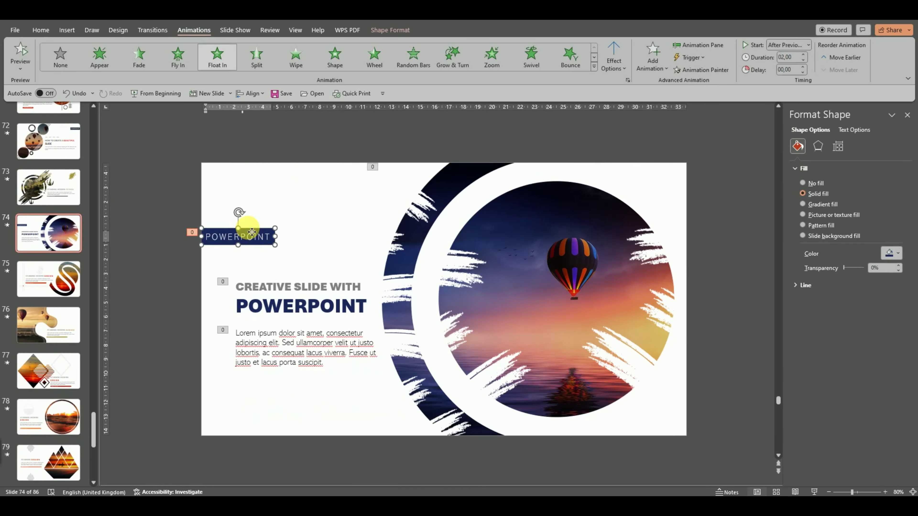
{"action": "right_click", "coordinate": [255, 238]}
{"action": "left_click", "coordinate": [278, 245]}
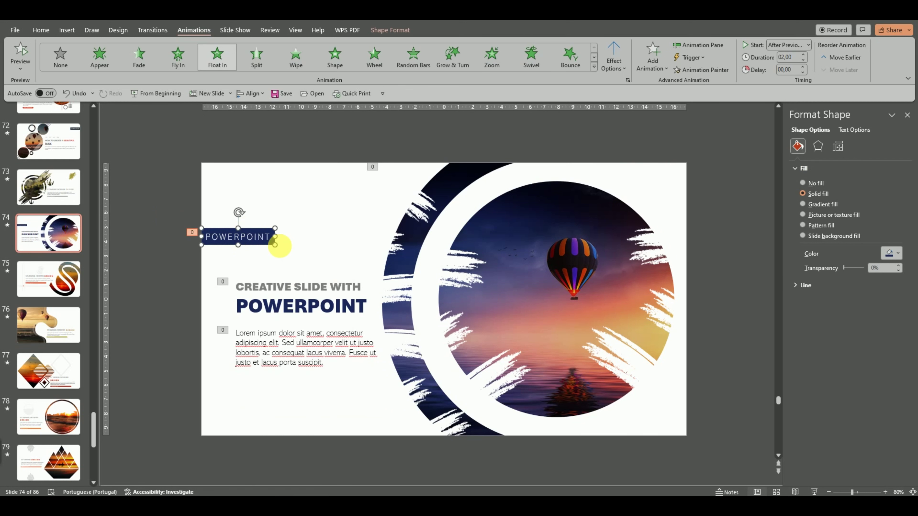
Go to slide 82, the hexagon balloon collage
{"action": "left_click", "coordinate": [70, 459]}
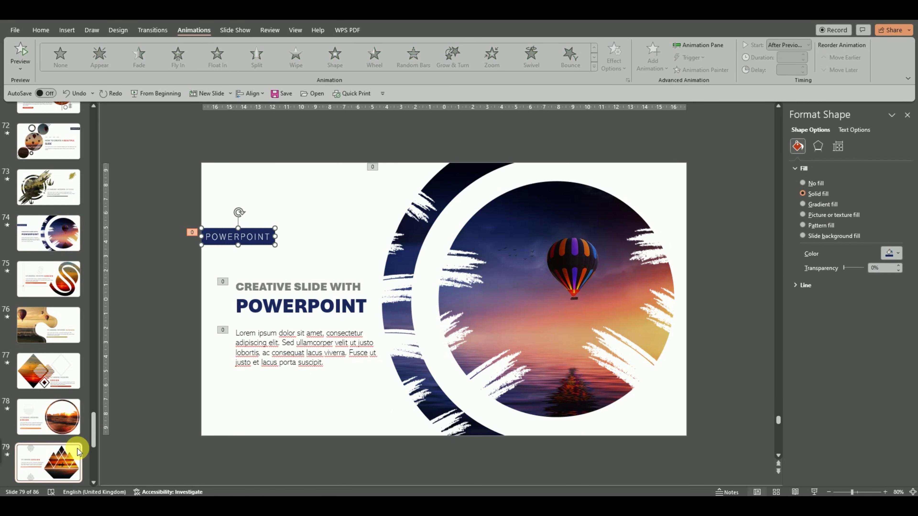
{"action": "scroll", "coordinate": [78, 449], "scroll_direction": "down", "scroll_amount": 1}
{"action": "scroll", "coordinate": [77, 450], "scroll_direction": "down", "scroll_amount": 1}
{"action": "scroll", "coordinate": [68, 432], "scroll_direction": "down", "scroll_amount": 1}
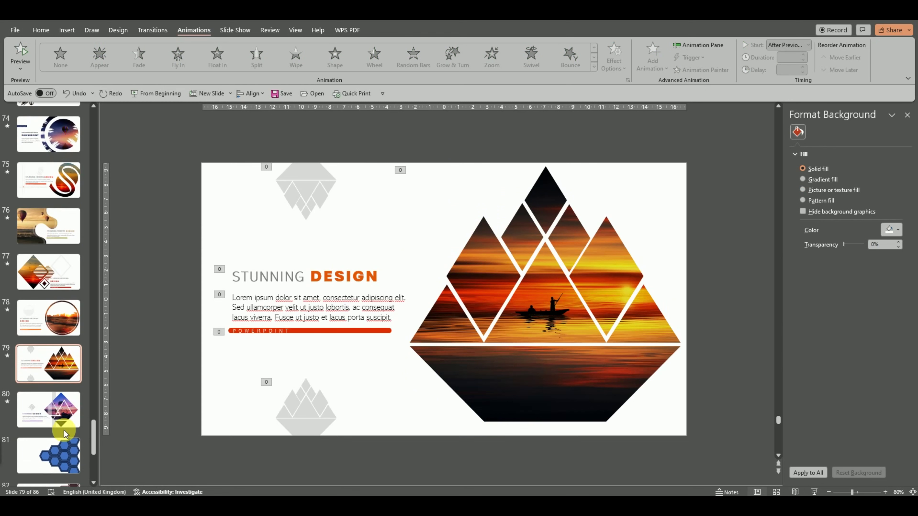
{"action": "scroll", "coordinate": [64, 431], "scroll_direction": "down", "scroll_amount": 1}
{"action": "scroll", "coordinate": [61, 434], "scroll_direction": "down", "scroll_amount": 1}
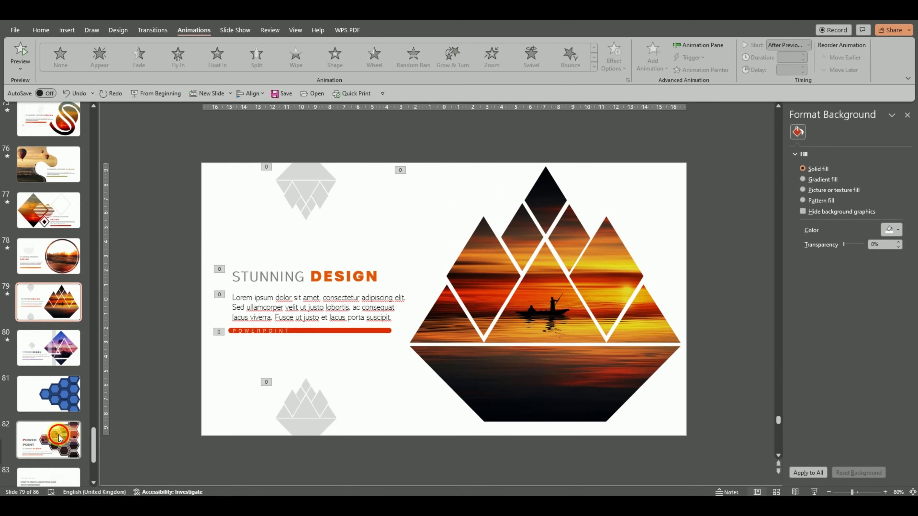
{"action": "left_click", "coordinate": [60, 437]}
Paste the navy label onto slide 82's top-left corner and retype its text as SLIDE
{"action": "right_click", "coordinate": [276, 223]}
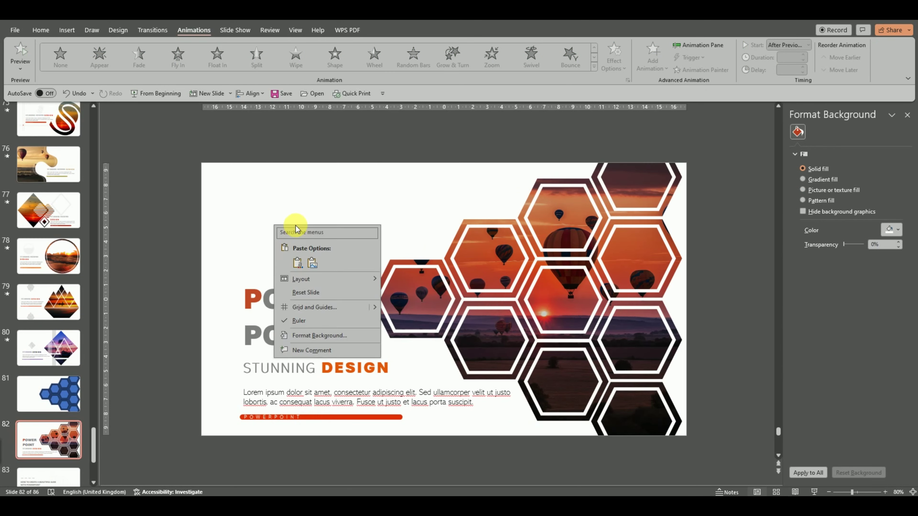
{"action": "left_click", "coordinate": [298, 264]}
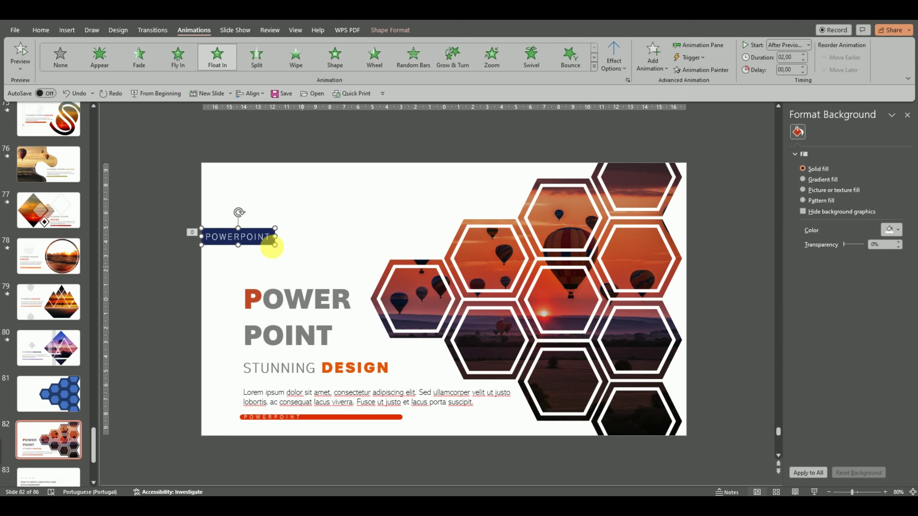
{"action": "left_click_drag", "start_coordinate": [270, 238], "coordinate": [225, 242]}
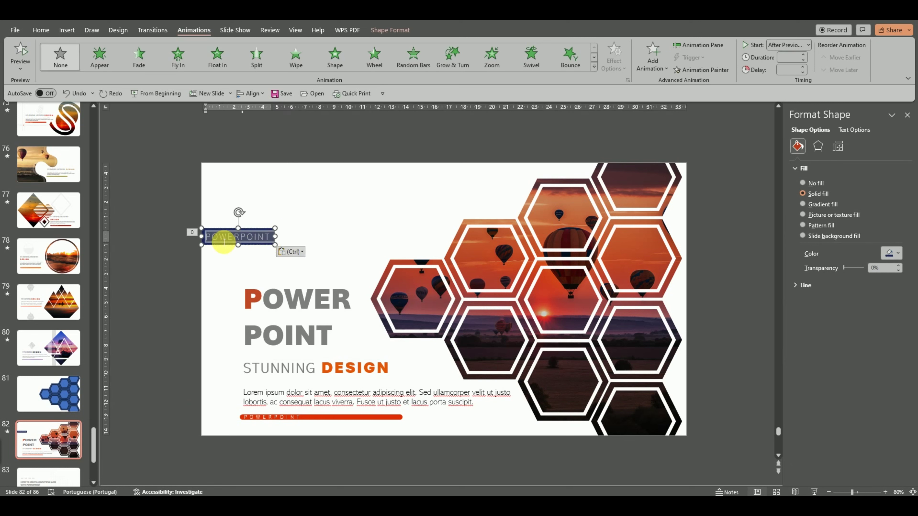
{"action": "type", "text": "SLIDE"}
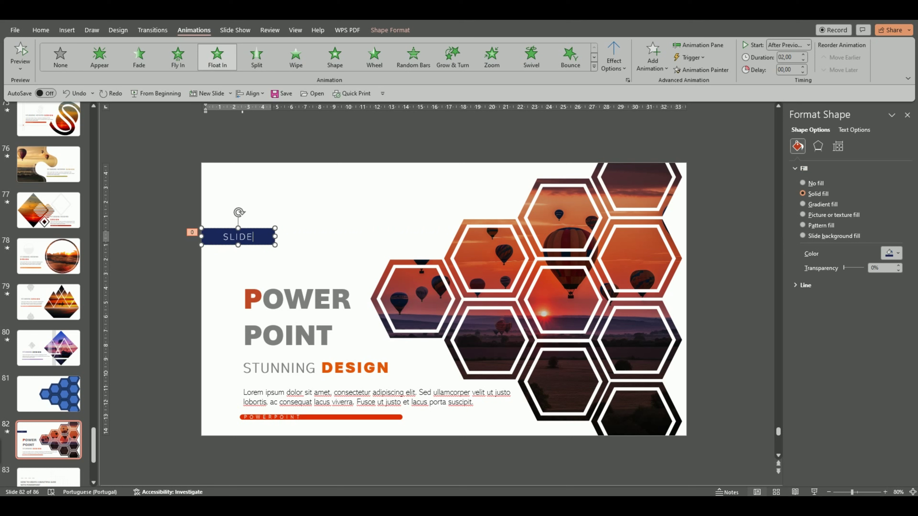
{"action": "left_click", "coordinate": [300, 213]}
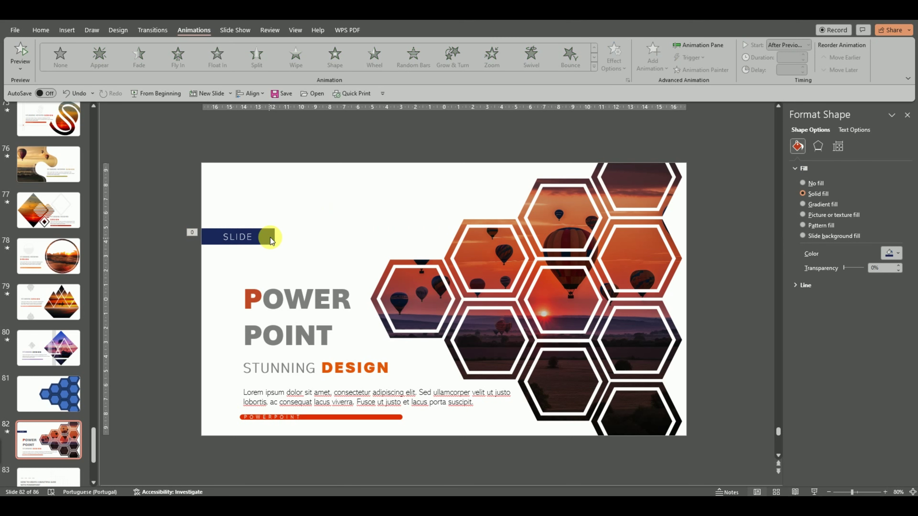
{"action": "left_click", "coordinate": [271, 238]}
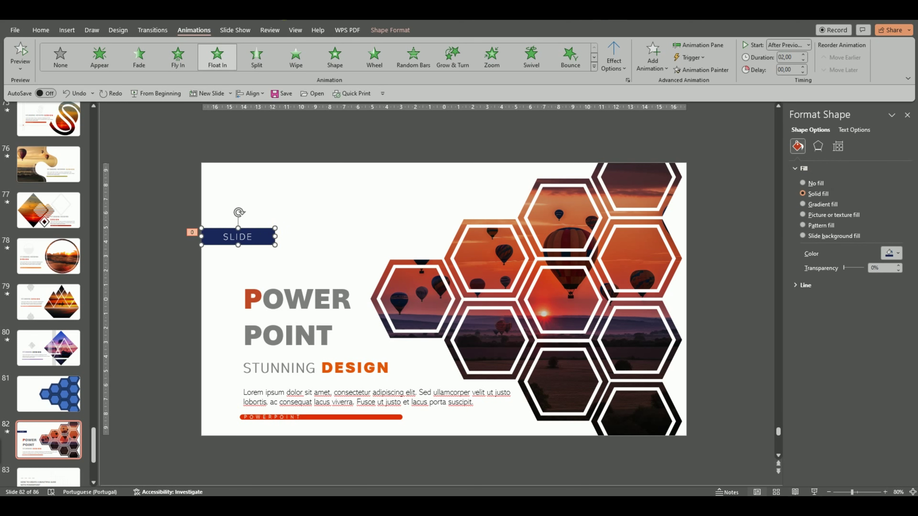
{"action": "left_click", "coordinate": [40, 30]}
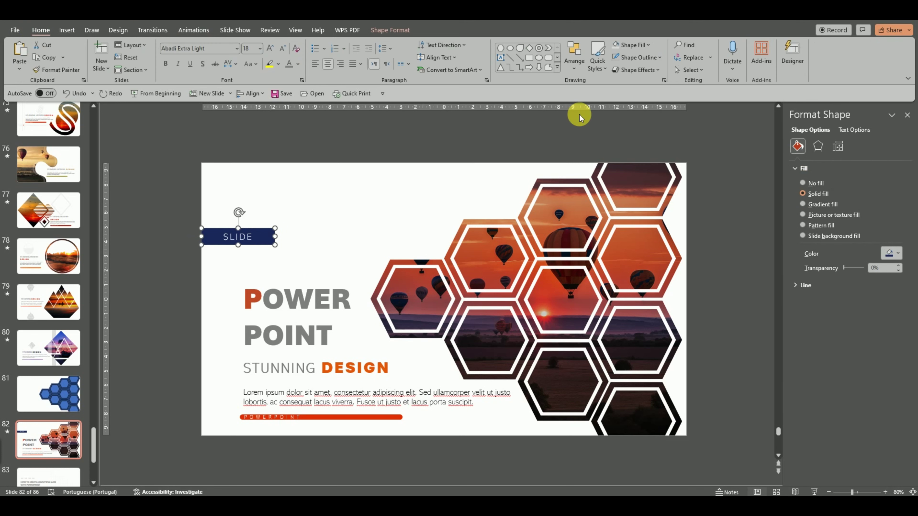
Fill the SLIDE label with the recent orange-red swatch and make it narrower
{"action": "left_click", "coordinate": [649, 45]}
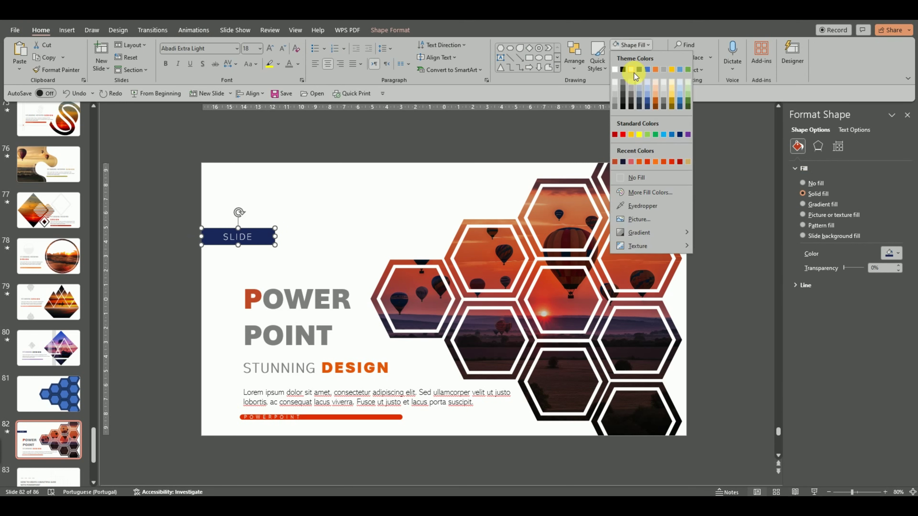
{"action": "left_click", "coordinate": [614, 163]}
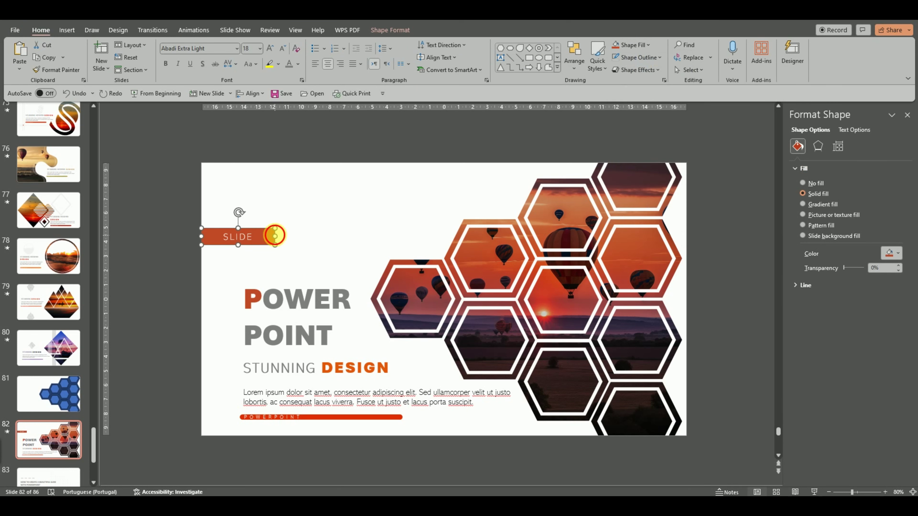
{"action": "left_click_drag", "start_coordinate": [275, 235], "coordinate": [249, 237]}
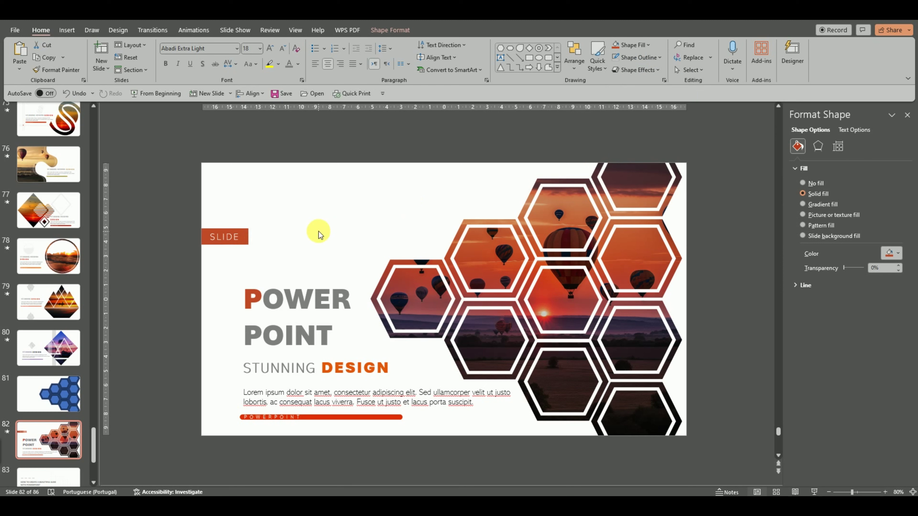
{"action": "left_click", "coordinate": [316, 231]}
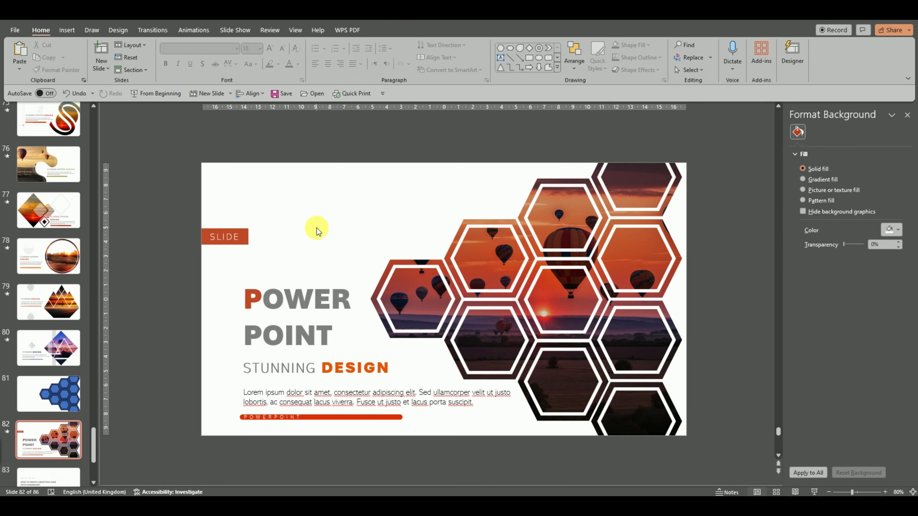
{"action": "left_click", "coordinate": [528, 57]}
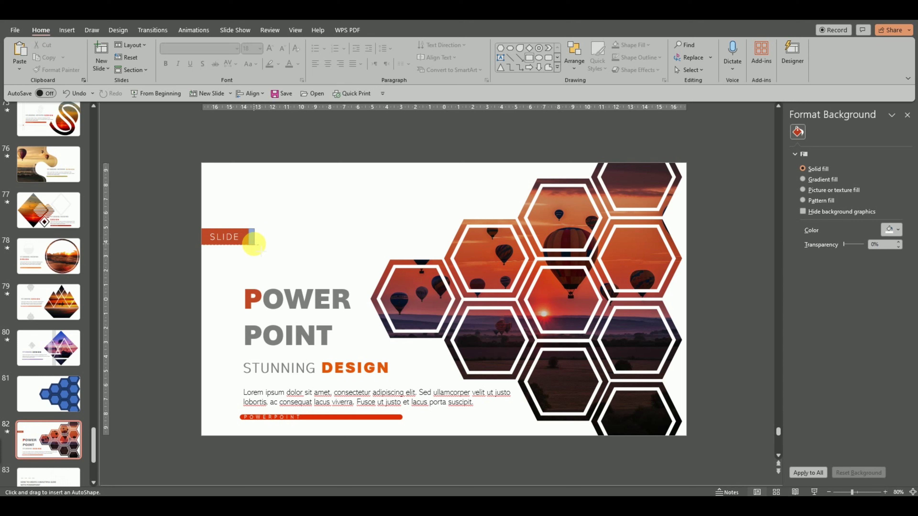
Draw a thin outline-free bar right of the SLIDE label and place a duplicate beside it
{"action": "left_click_drag", "start_coordinate": [253, 244], "coordinate": [252, 244]}
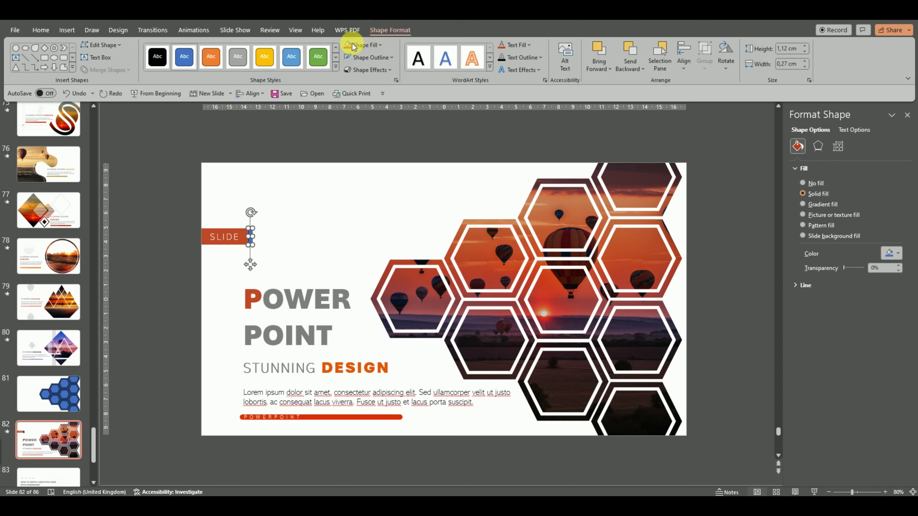
{"action": "left_click", "coordinate": [391, 58]}
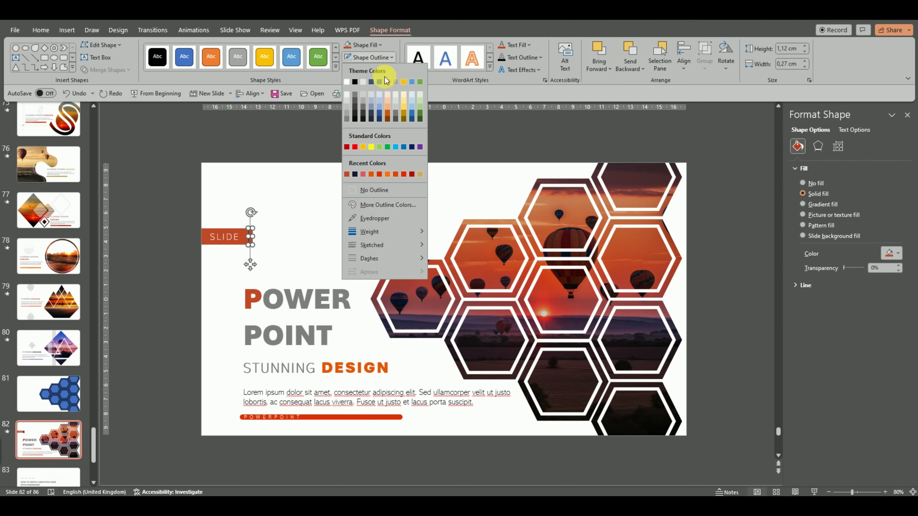
{"action": "left_click", "coordinate": [353, 188]}
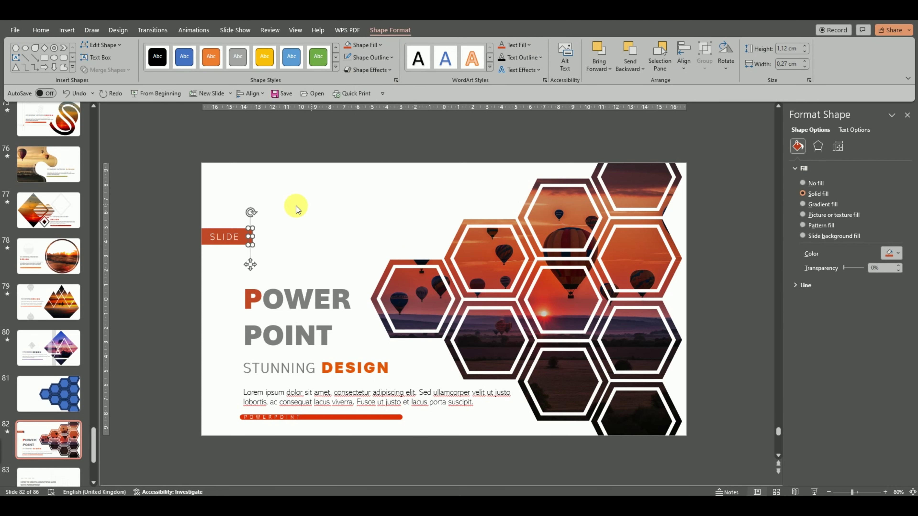
{"action": "key", "text": "Right"}
{"action": "key", "text": "Right"}
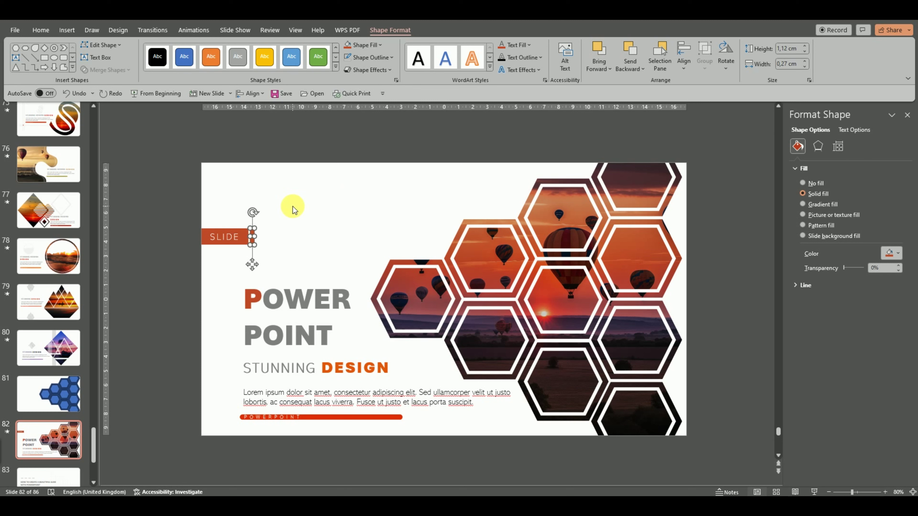
{"action": "key", "text": "Right"}
{"action": "key", "text": "Right"}
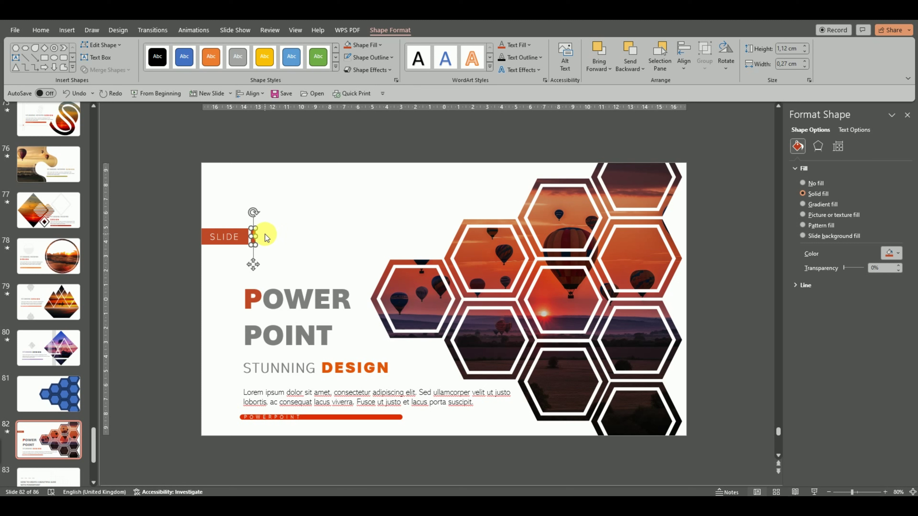
{"action": "left_click_drag", "start_coordinate": [268, 237], "coordinate": [263, 271]}
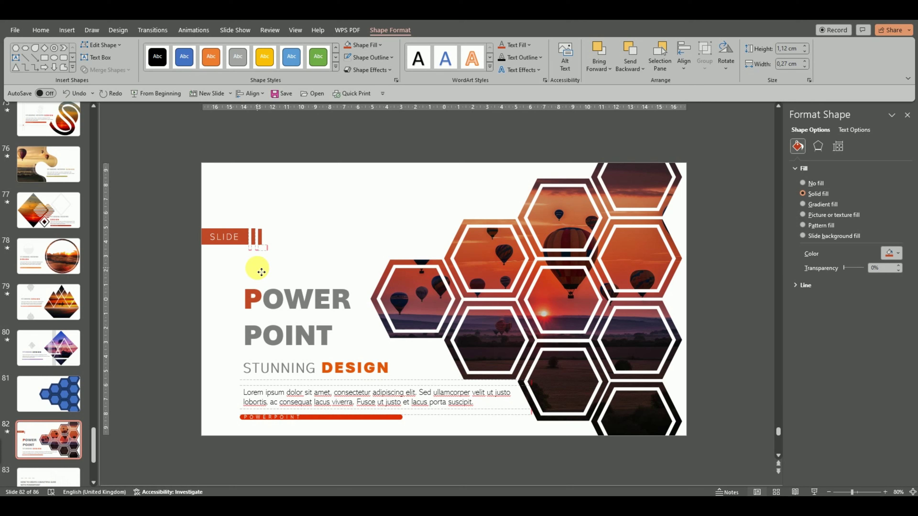
{"action": "left_click", "coordinate": [317, 234]}
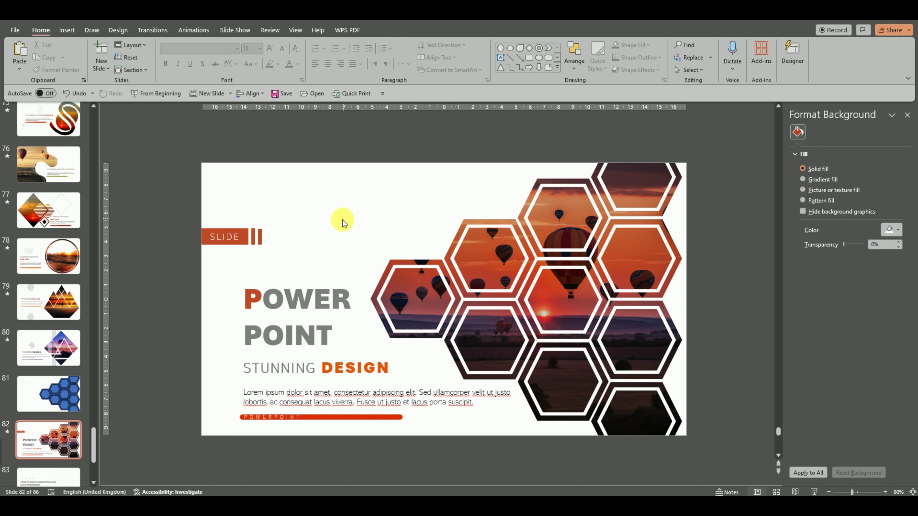
Move one thin bar right to leave a gap, then align both bars' tops
{"action": "left_click", "coordinate": [257, 236]}
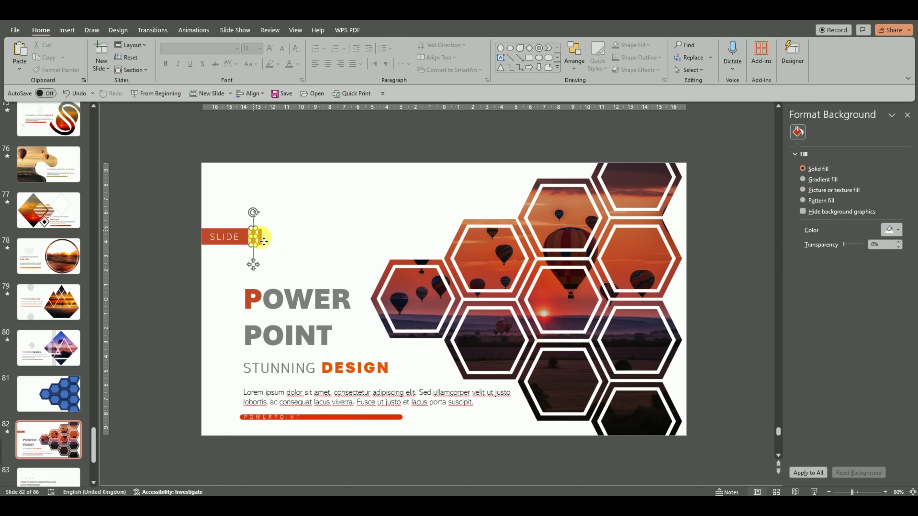
{"action": "left_click_drag", "start_coordinate": [263, 238], "coordinate": [269, 239]}
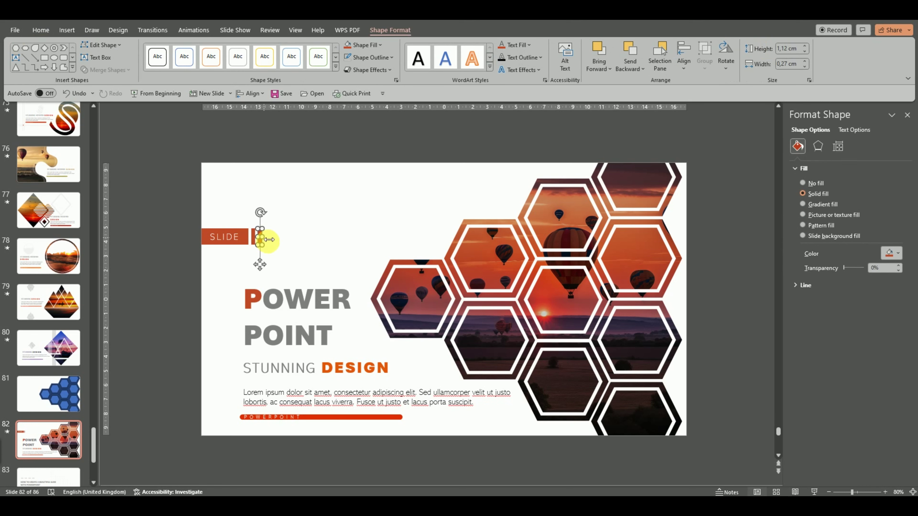
{"action": "left_click", "coordinate": [255, 237], "text": "shift"}
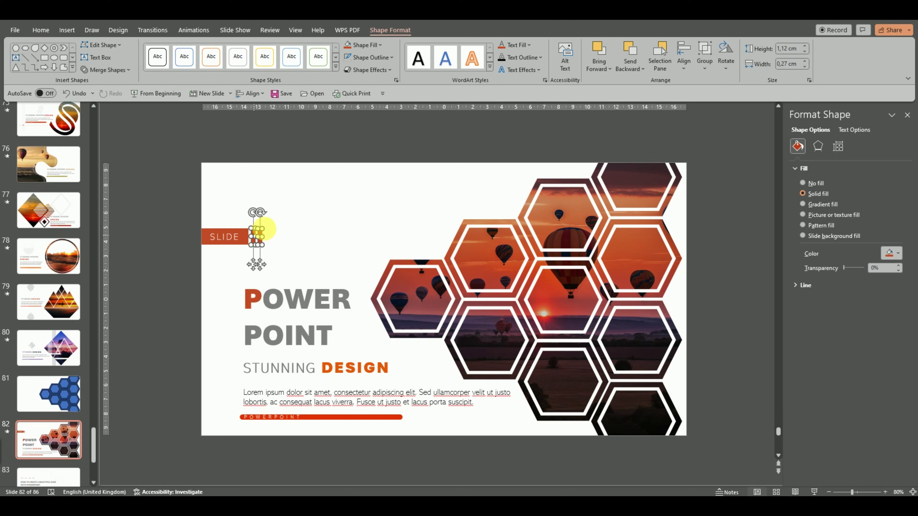
{"action": "left_click", "coordinate": [682, 58]}
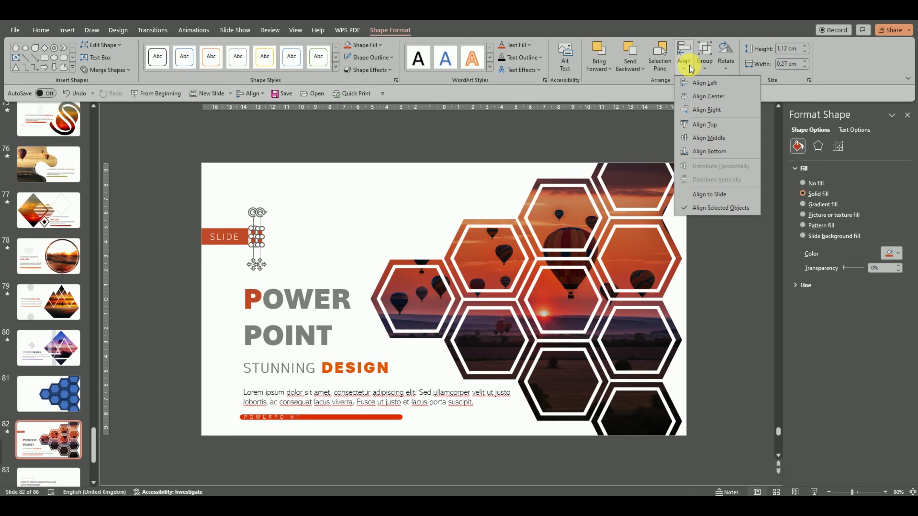
{"action": "left_click", "coordinate": [689, 124]}
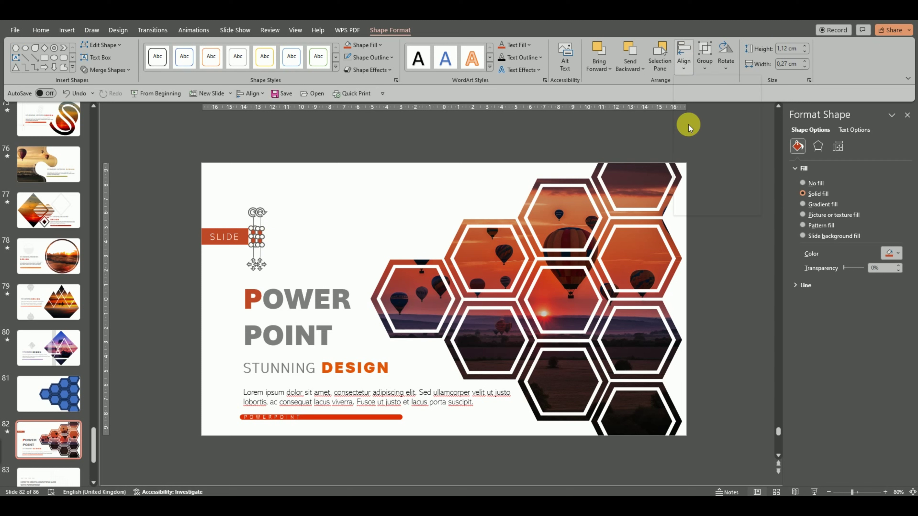
{"action": "left_click", "coordinate": [362, 185]}
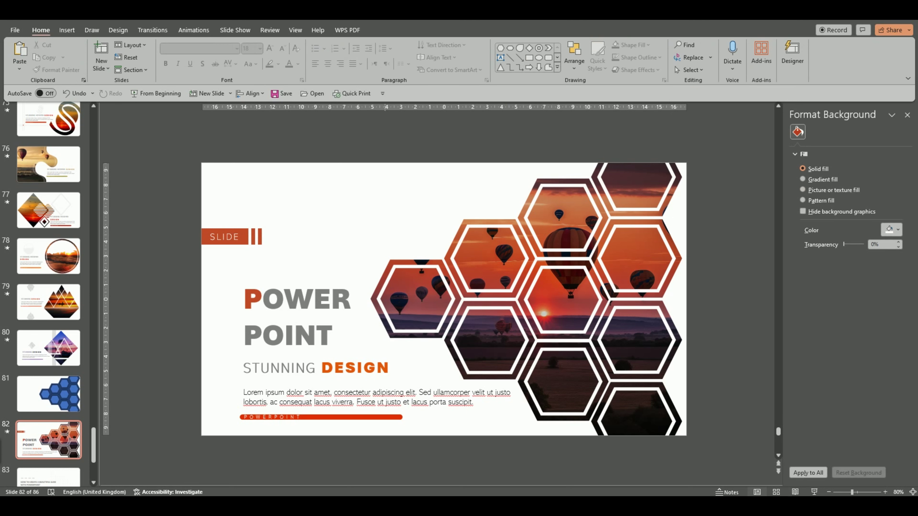
Set the SLIDE label's entrance animation to None
{"action": "left_click", "coordinate": [193, 30]}
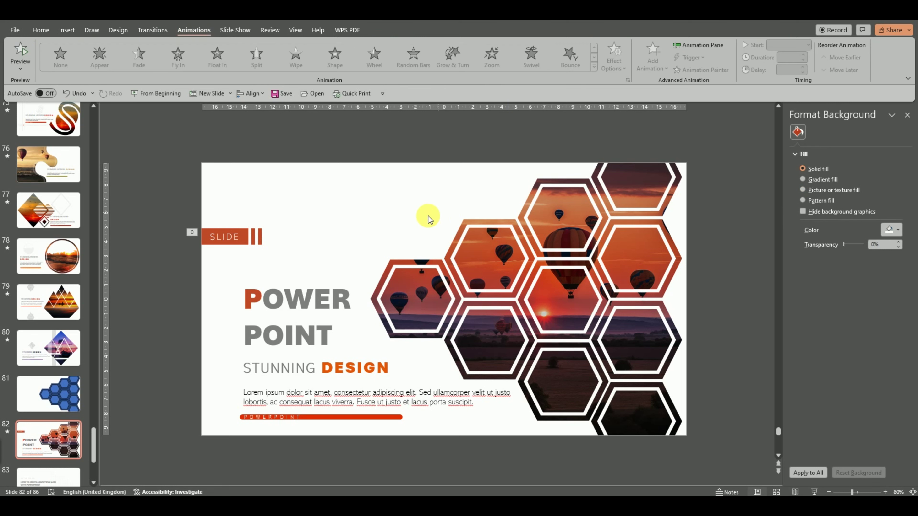
{"action": "left_click", "coordinate": [214, 237]}
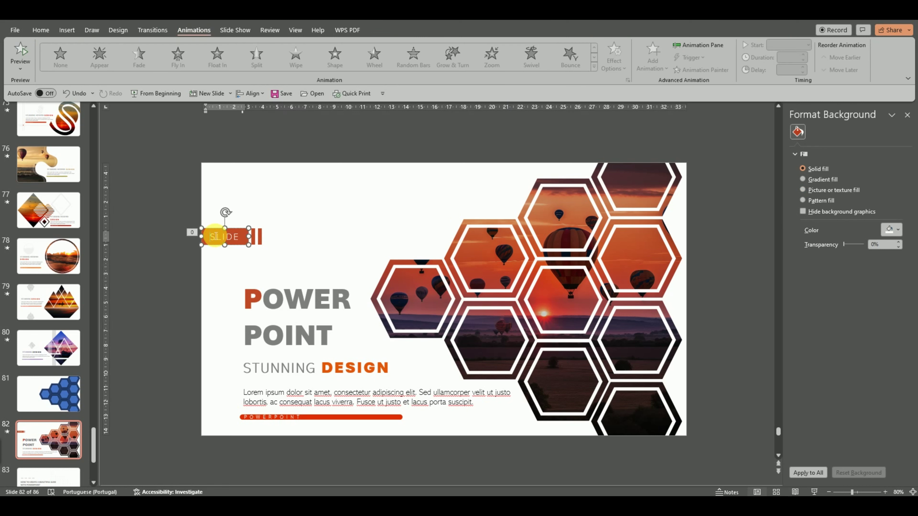
{"action": "left_click", "coordinate": [215, 237]}
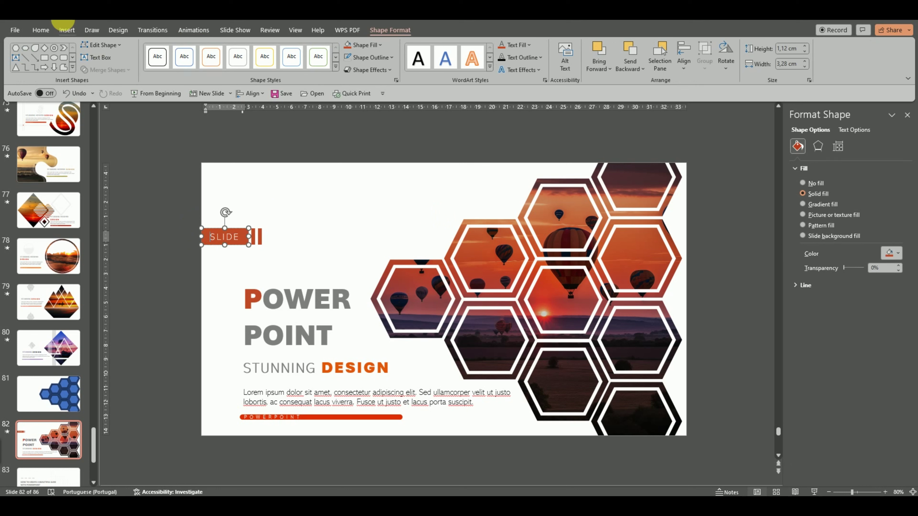
{"action": "left_click", "coordinate": [194, 30]}
{"action": "left_click", "coordinate": [60, 51]}
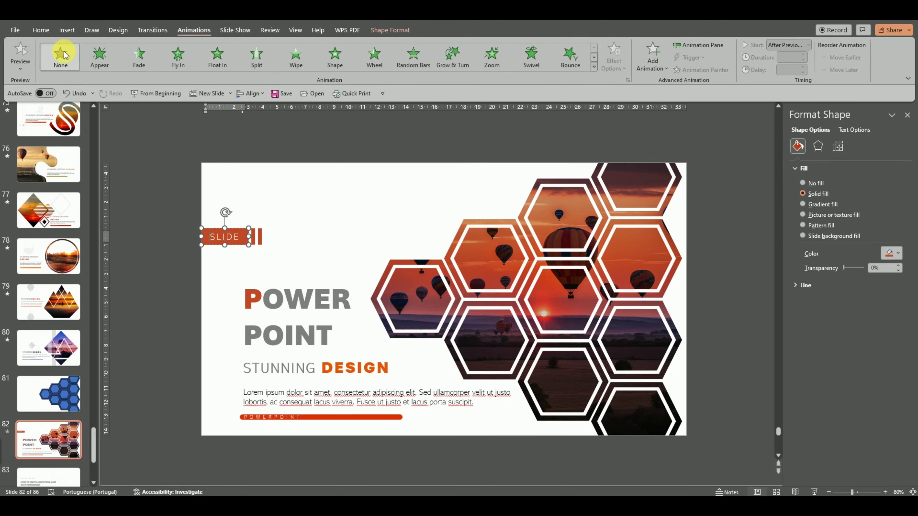
{"action": "left_click", "coordinate": [281, 154]}
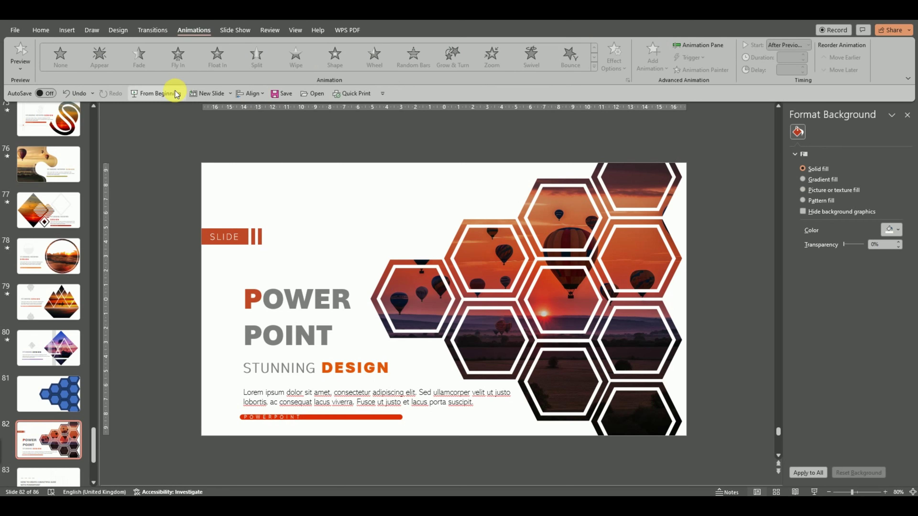
{"action": "left_click", "coordinate": [379, 196]}
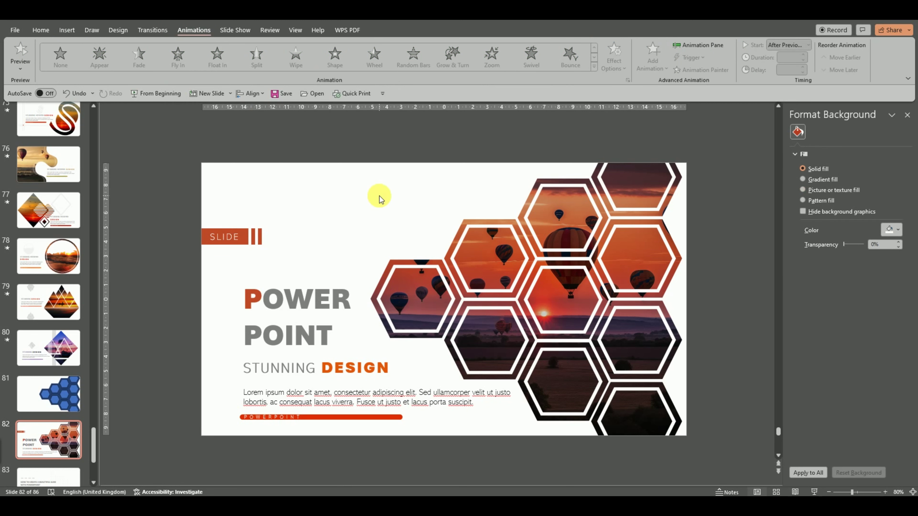
{"action": "left_click", "coordinate": [625, 306]}
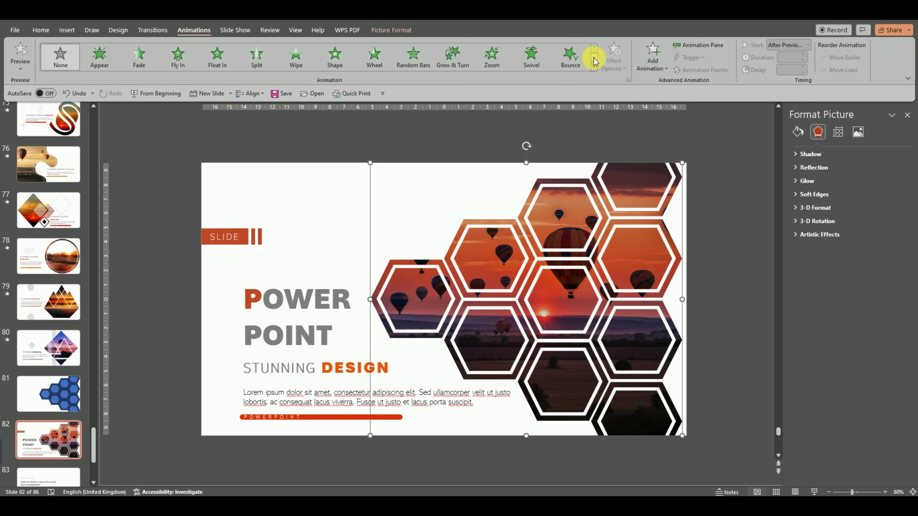
Give the hexagon balloon picture a Strips entrance starting After Previous
{"action": "left_click", "coordinate": [594, 67]}
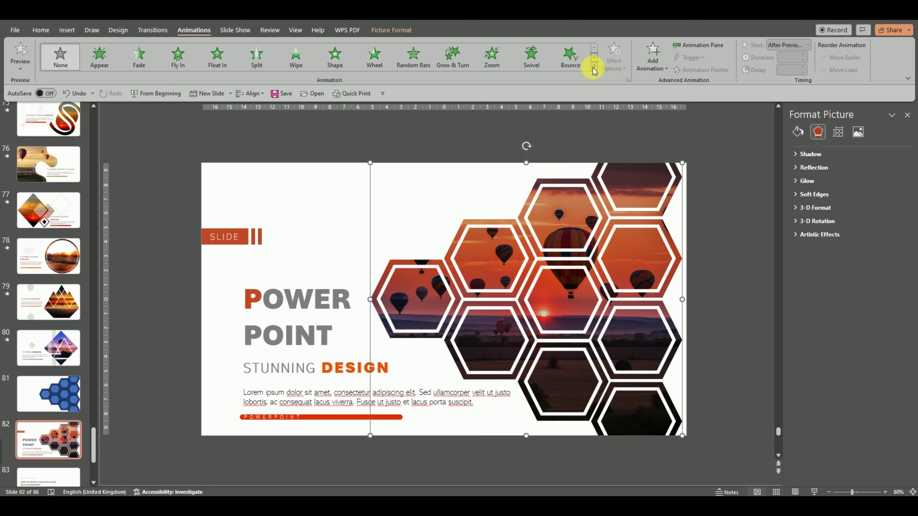
{"action": "left_click", "coordinate": [594, 69]}
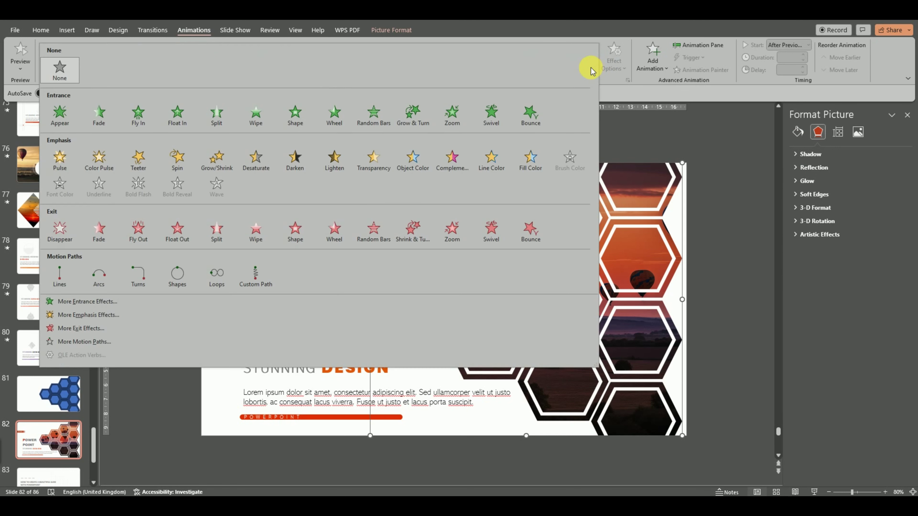
{"action": "left_click", "coordinate": [80, 304]}
{"action": "left_click", "coordinate": [431, 235]}
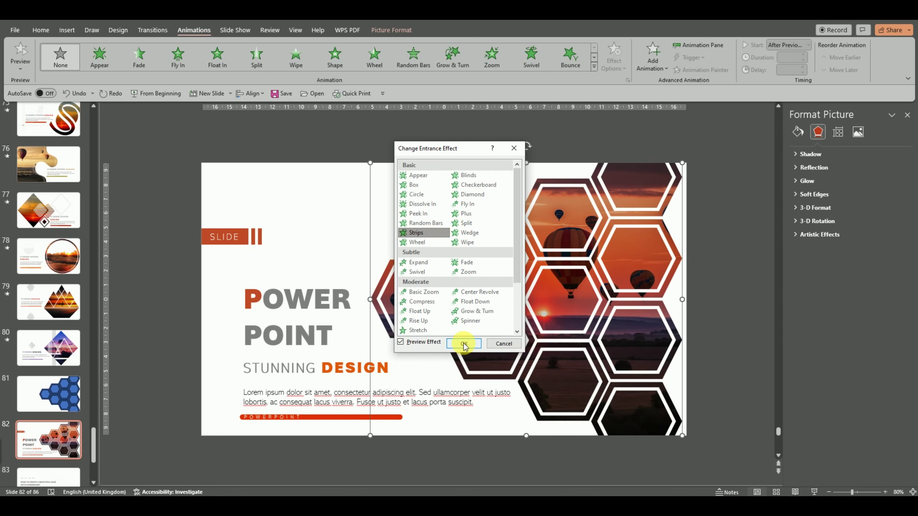
{"action": "left_click", "coordinate": [463, 343]}
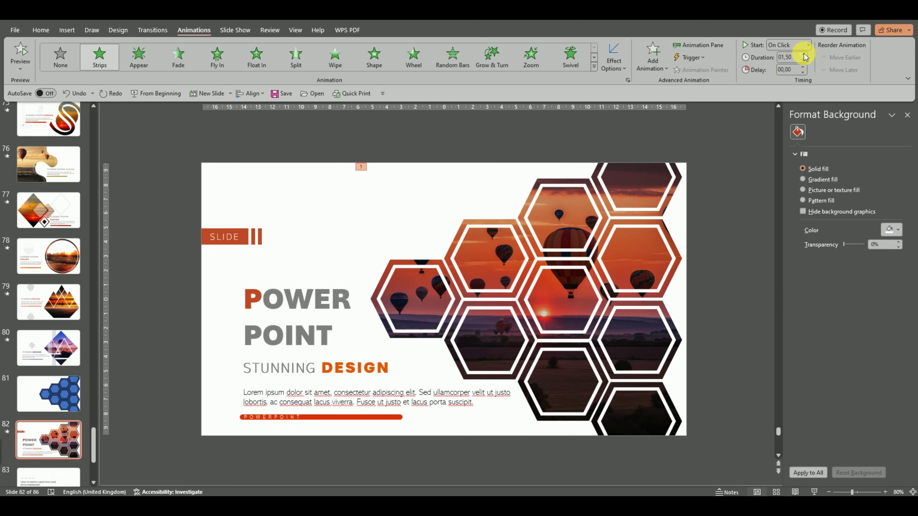
{"action": "left_click", "coordinate": [808, 45]}
{"action": "left_click", "coordinate": [793, 80]}
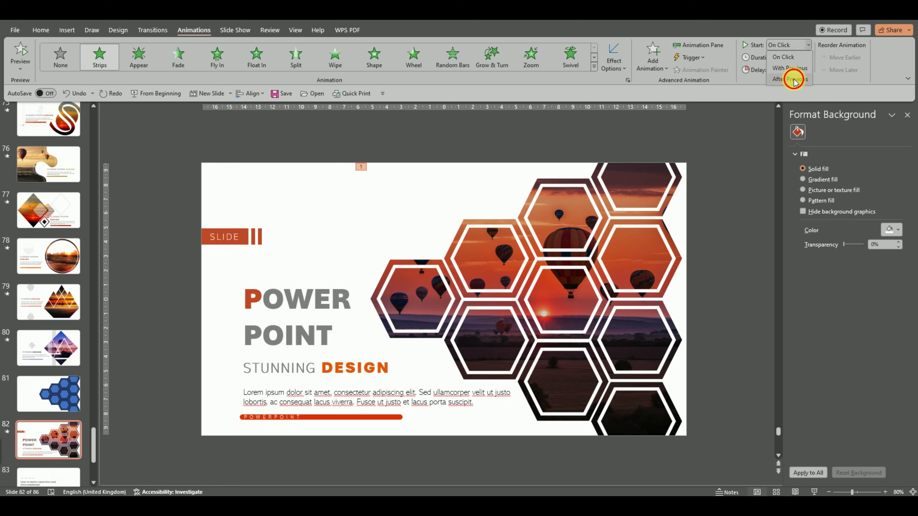
{"action": "left_click", "coordinate": [334, 300]}
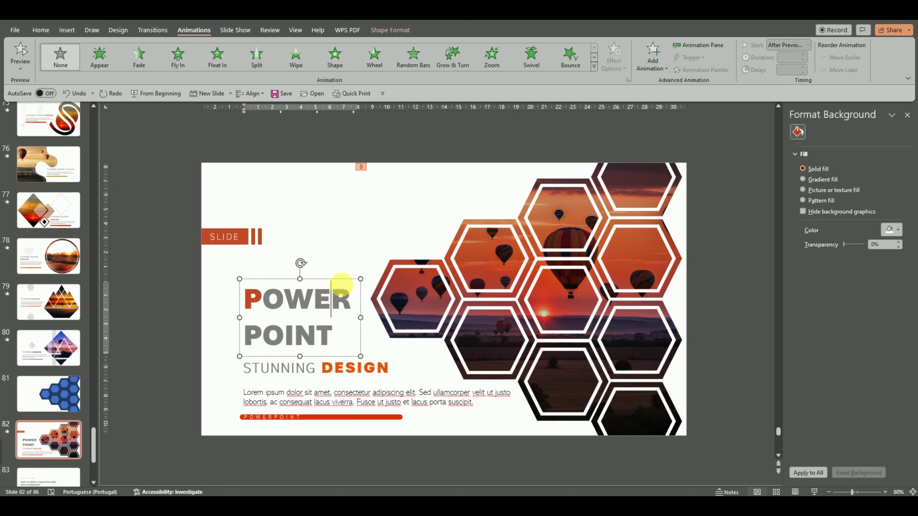
{"action": "left_click", "coordinate": [341, 282]}
Give the POWER POINT title a From Right Wipe, 01,75 duration, starting After Previous
{"action": "right_click", "coordinate": [339, 282]}
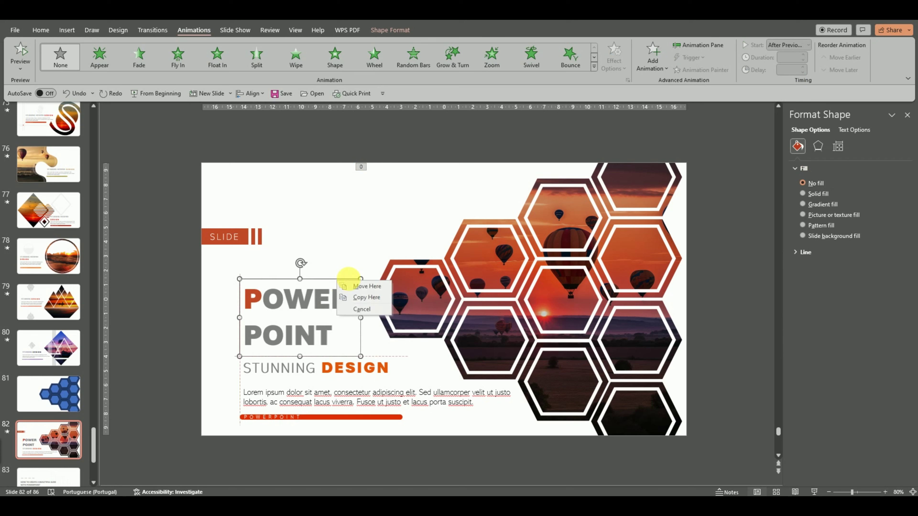
{"action": "key", "text": "Escape"}
{"action": "right_click", "coordinate": [326, 282]}
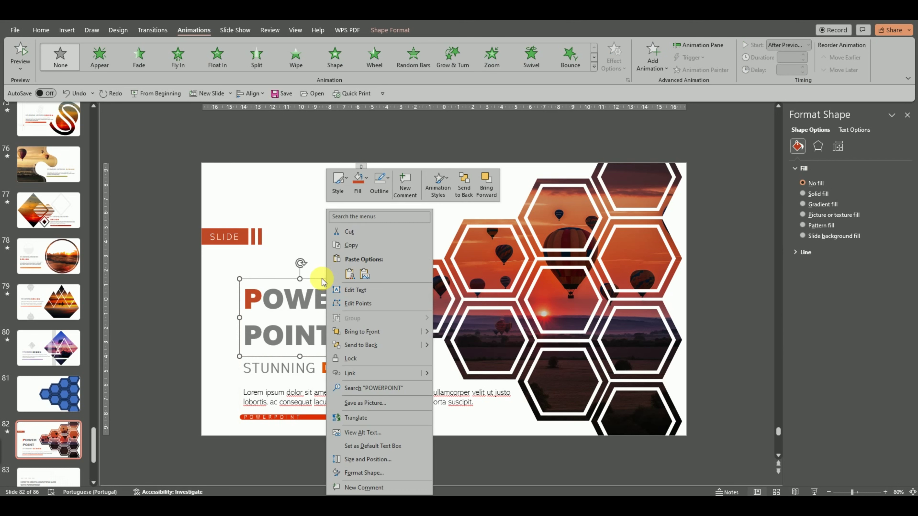
{"action": "key", "text": "Escape"}
{"action": "left_click", "coordinate": [296, 55]}
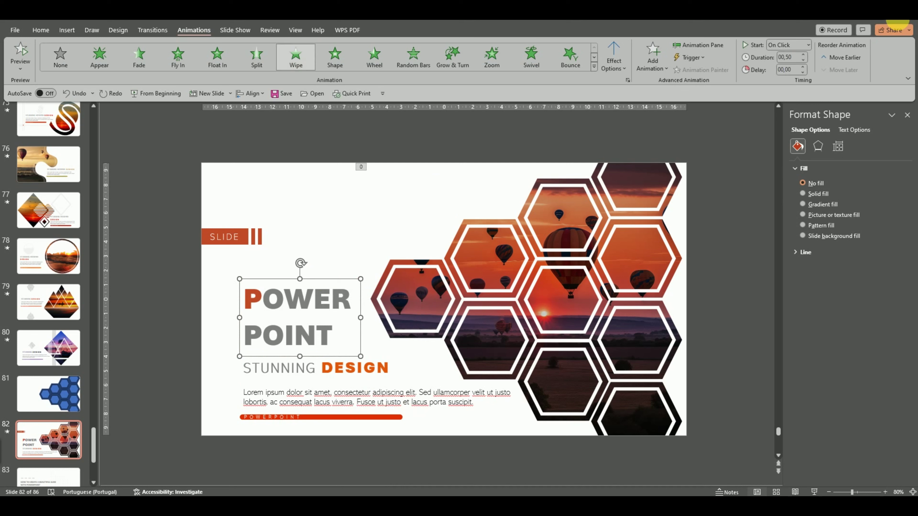
{"action": "left_click", "coordinate": [613, 60]}
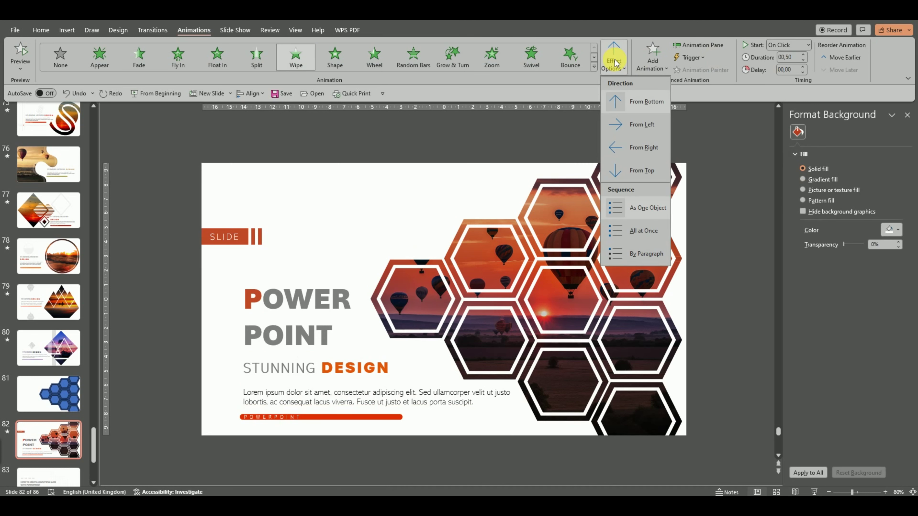
{"action": "left_click", "coordinate": [622, 148]}
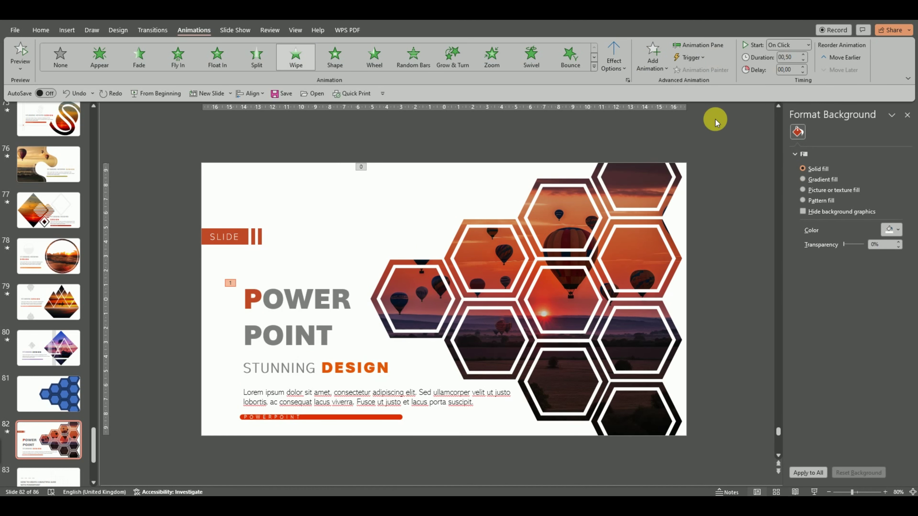
{"action": "left_click", "coordinate": [805, 54]}
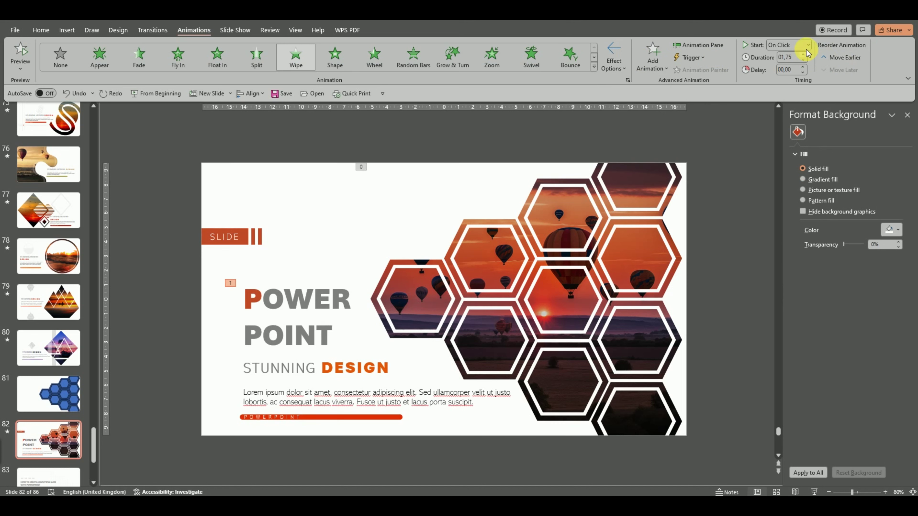
{"action": "left_click", "coordinate": [808, 45]}
{"action": "left_click", "coordinate": [787, 77]}
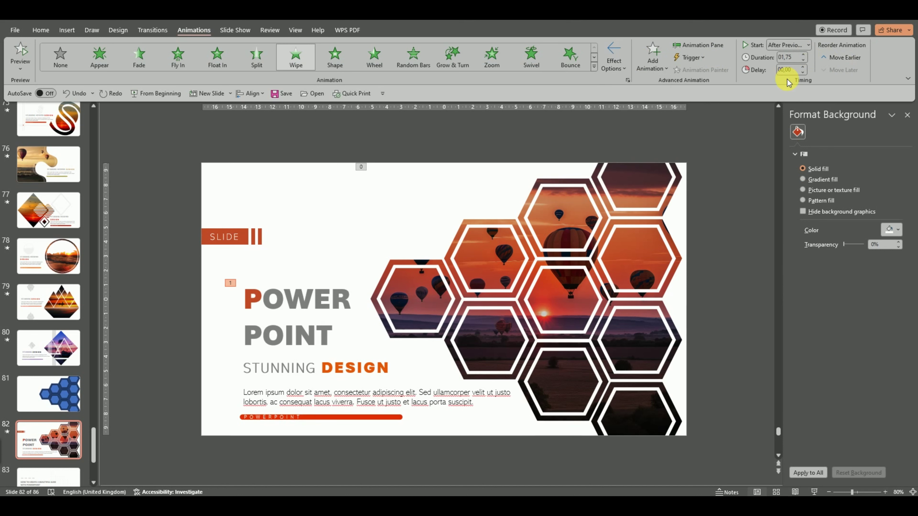
{"action": "left_click", "coordinate": [266, 371]}
Apply Float In to the STUNNING DESIGN text, starting After Previous
{"action": "left_click", "coordinate": [252, 355]}
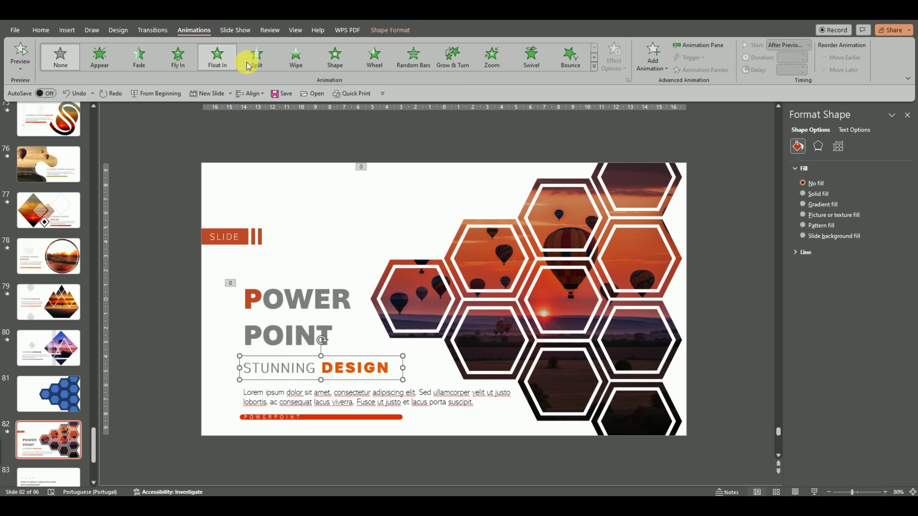
{"action": "left_click", "coordinate": [216, 59]}
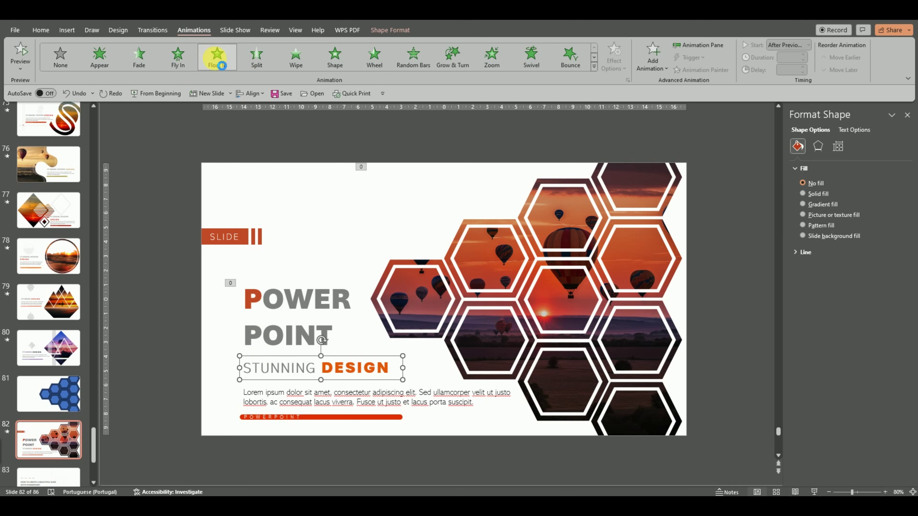
{"action": "left_click", "coordinate": [426, 185]}
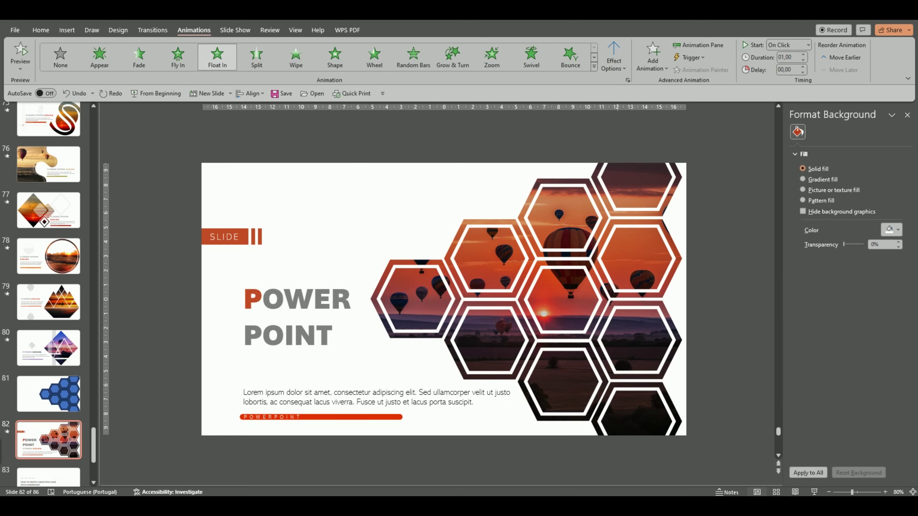
{"action": "left_click", "coordinate": [808, 45]}
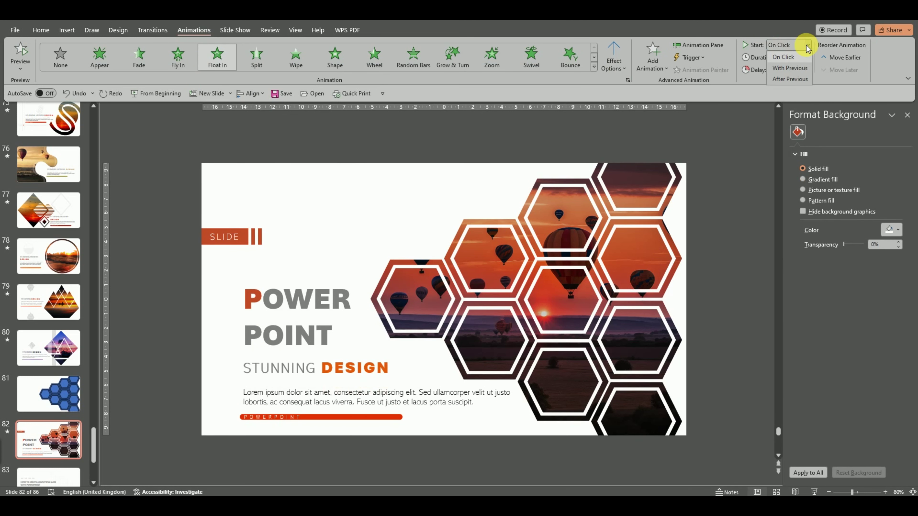
{"action": "left_click", "coordinate": [789, 79]}
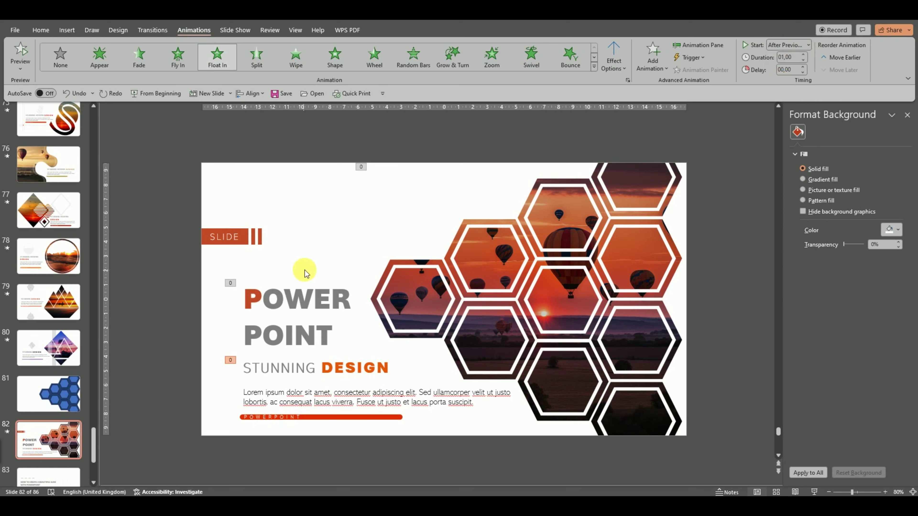
Give the Lorem ipsum paragraph a Wipe entrance lasting 01,50, starting After Previous
{"action": "left_click", "coordinate": [263, 402]}
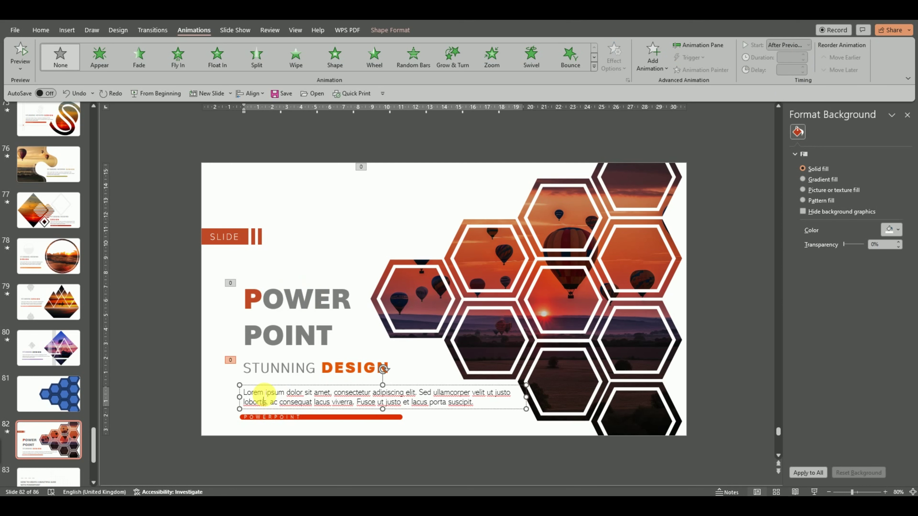
{"action": "left_click", "coordinate": [263, 385]}
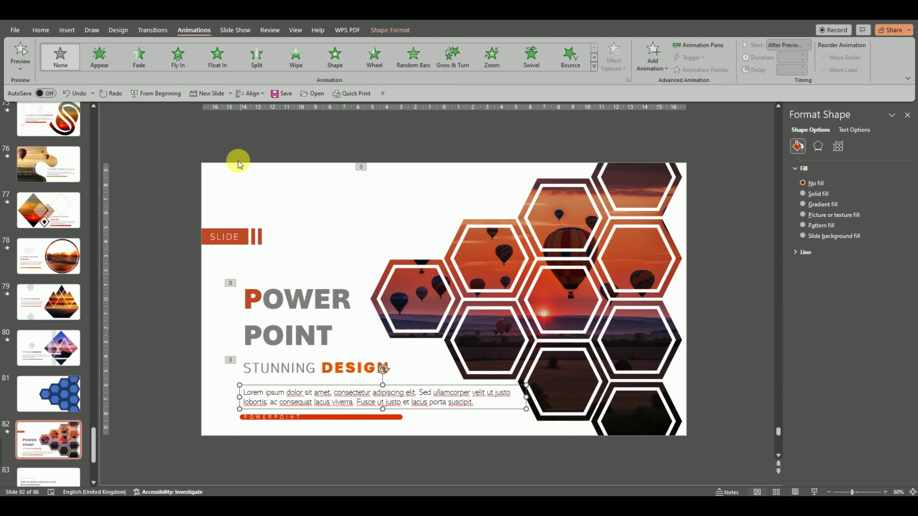
{"action": "left_click", "coordinate": [300, 57]}
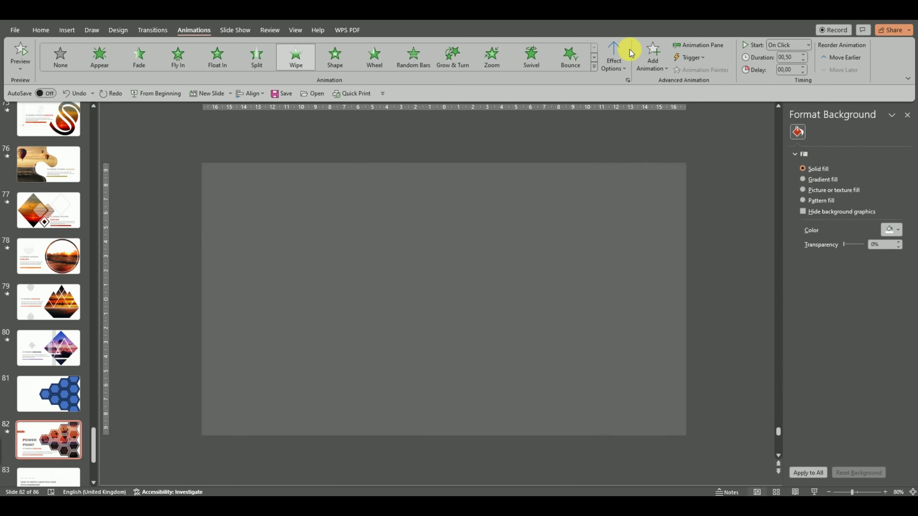
{"action": "left_click", "coordinate": [614, 60]}
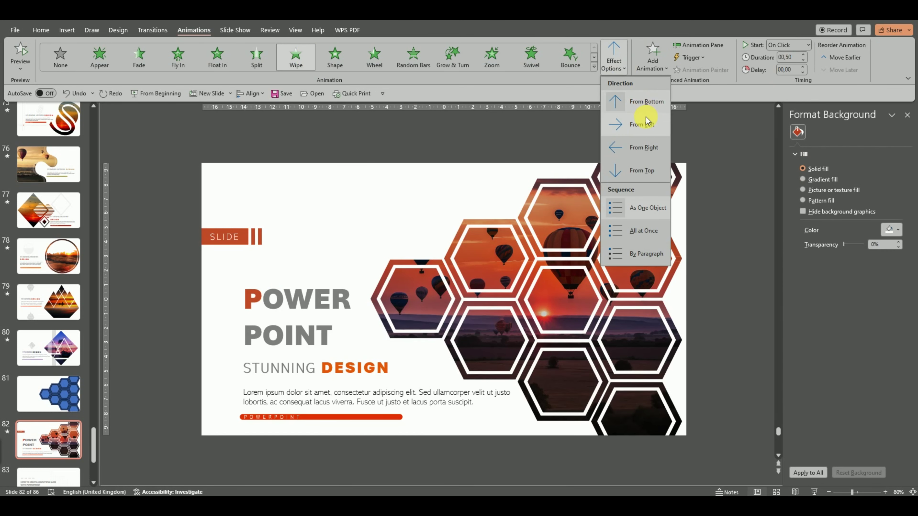
{"action": "left_click", "coordinate": [646, 122]}
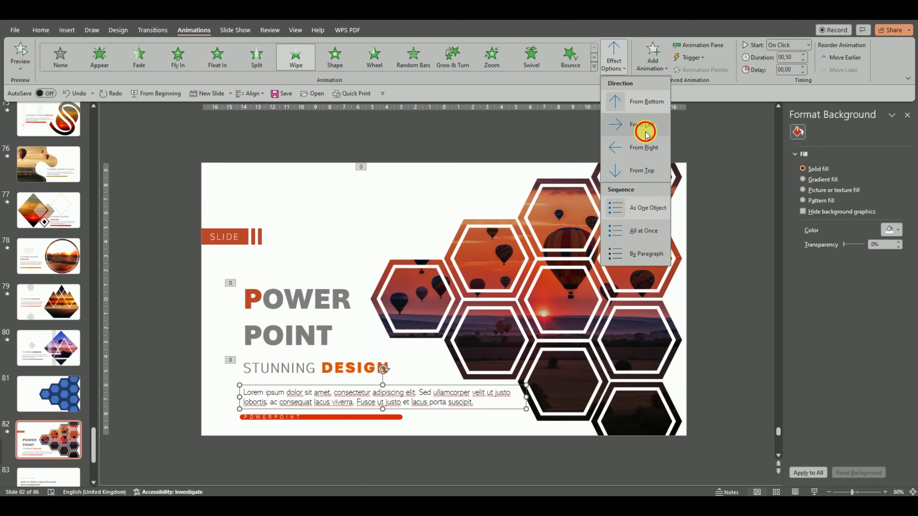
{"action": "left_click", "coordinate": [802, 56]}
{"action": "left_click", "coordinate": [802, 56]}
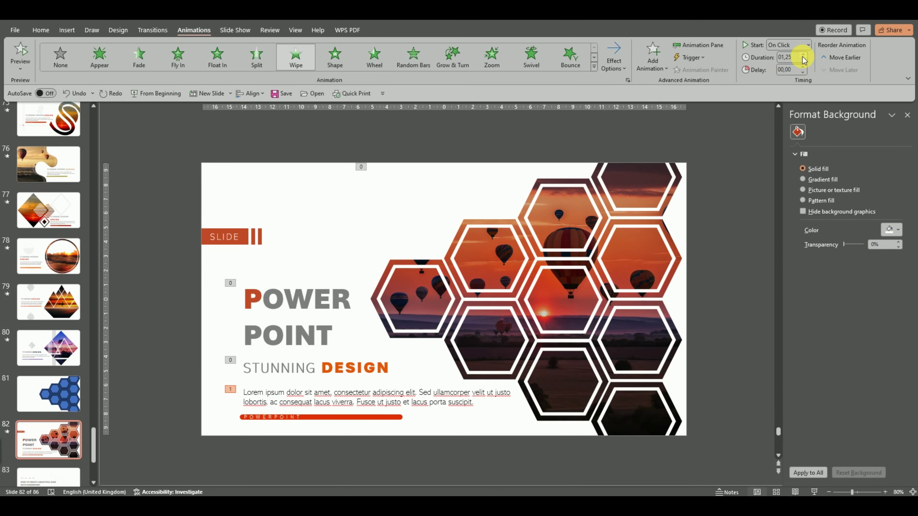
{"action": "left_click", "coordinate": [807, 45]}
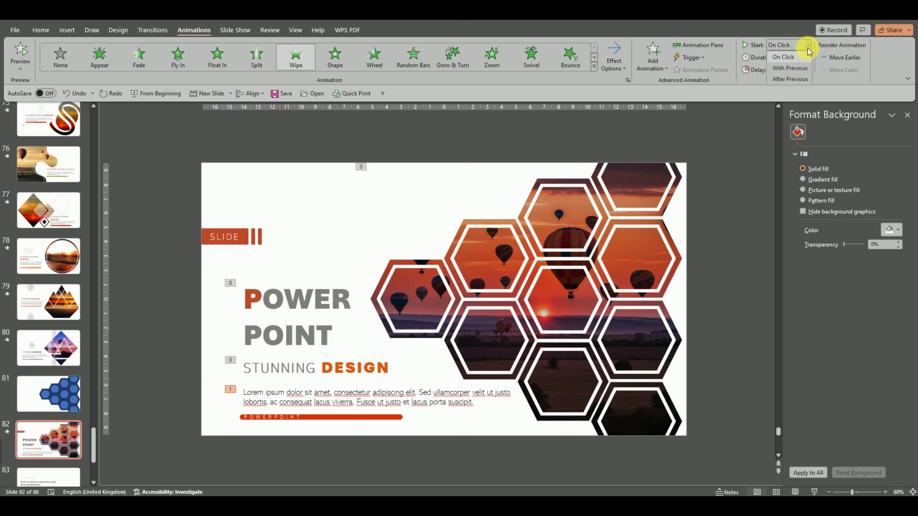
{"action": "left_click", "coordinate": [791, 76]}
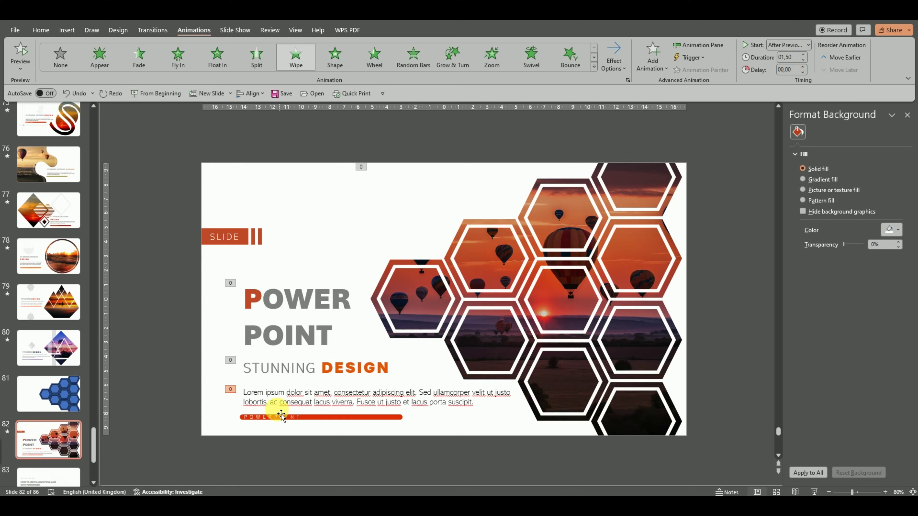
Copy the paragraph's Wipe onto the red POWERPOINT bar with Animation Painter
{"action": "left_click", "coordinate": [283, 402]}
{"action": "key", "text": "Escape"}
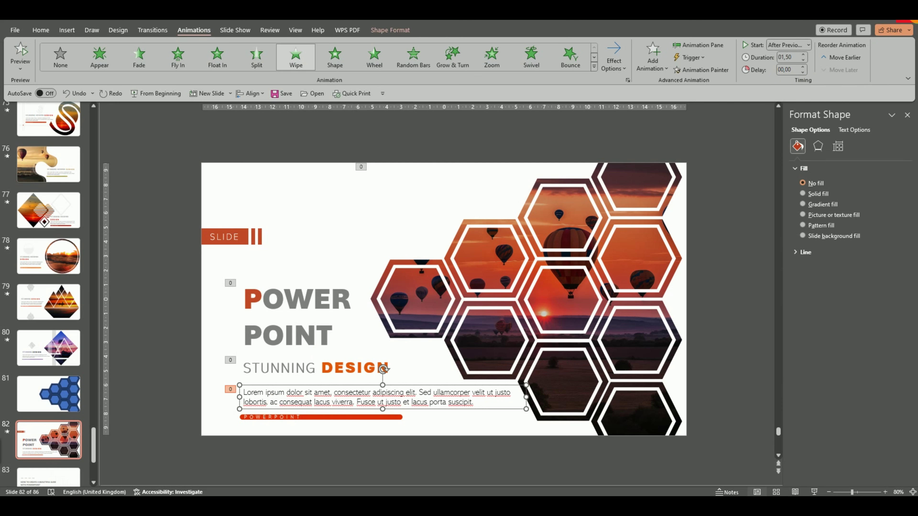
{"action": "left_click", "coordinate": [699, 70]}
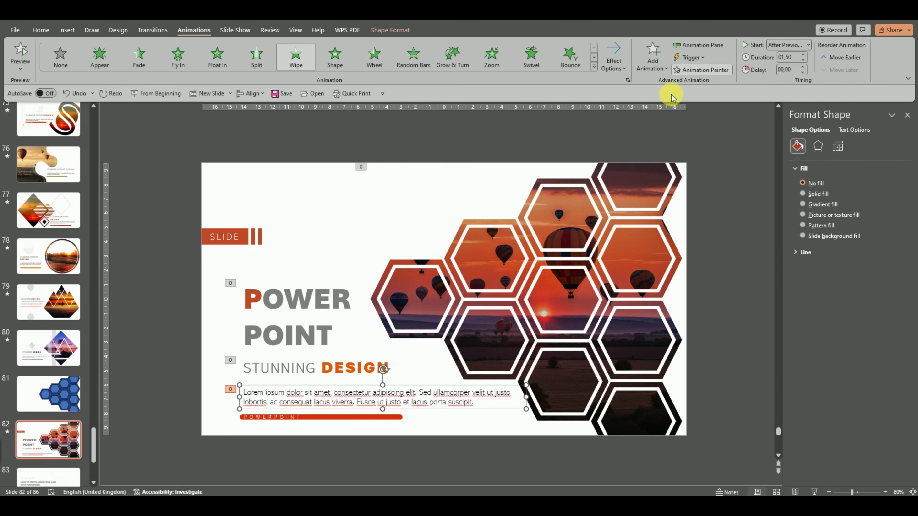
{"action": "left_click", "coordinate": [309, 421]}
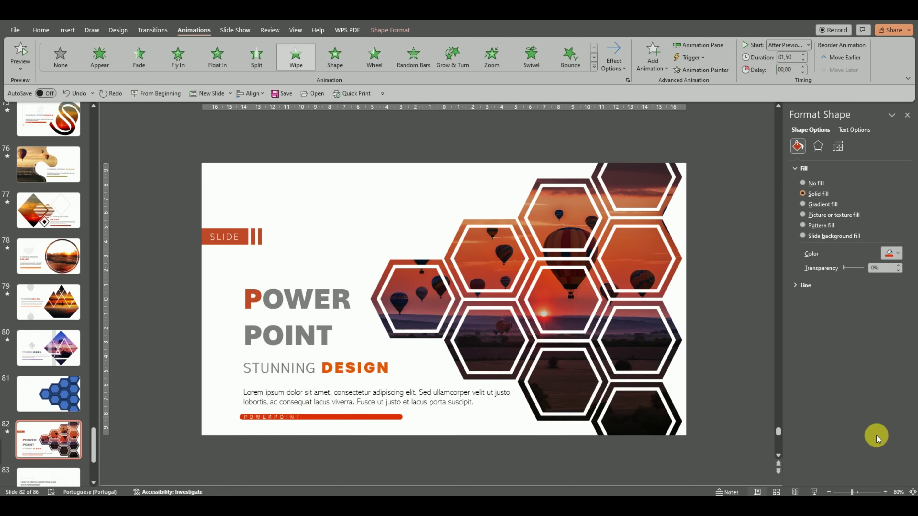
{"action": "left_click", "coordinate": [317, 369]}
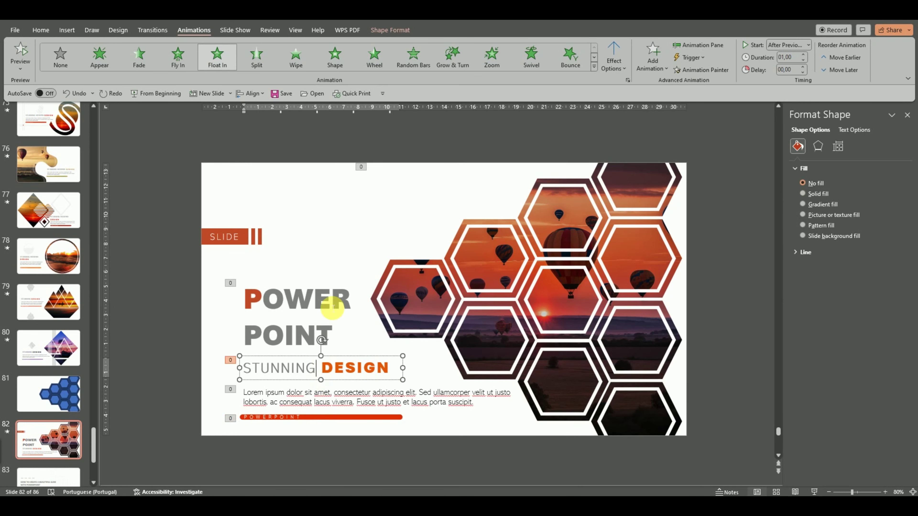
{"action": "left_click", "coordinate": [331, 301]}
{"action": "left_click", "coordinate": [578, 284]}
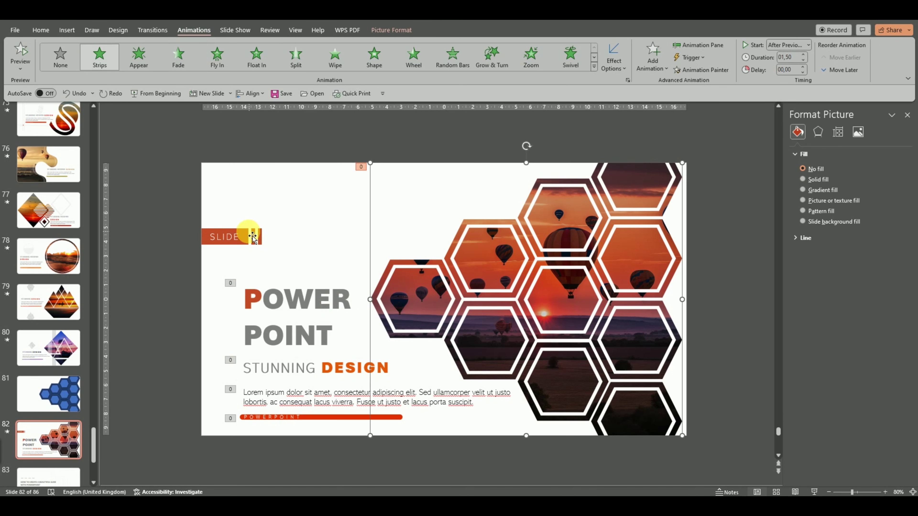
Give the orange SLIDE label on slide 82 a 1.50 s Float In entrance, starting After Previous
{"action": "left_click", "coordinate": [209, 235]}
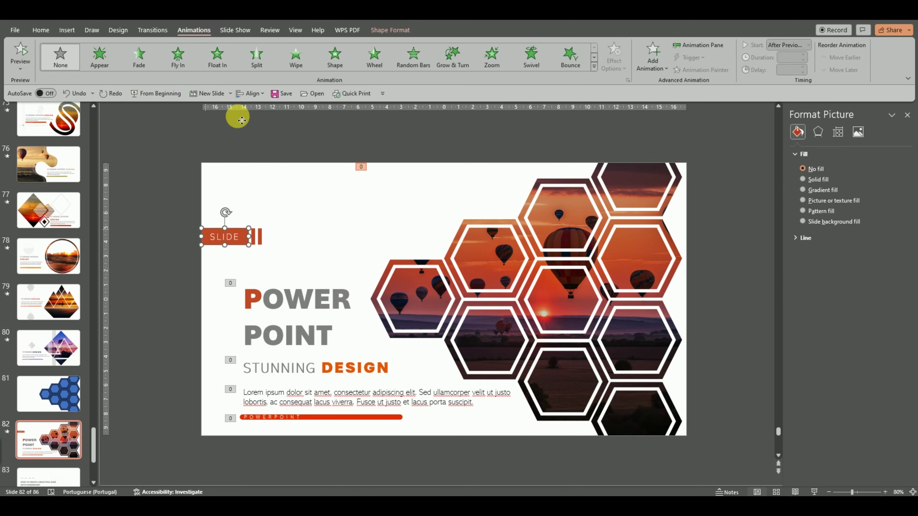
{"action": "left_click", "coordinate": [221, 60]}
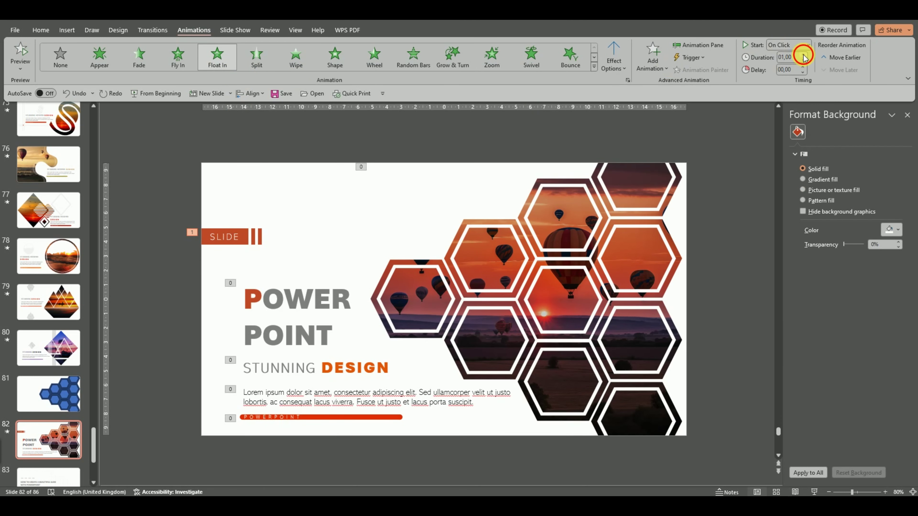
{"action": "left_click", "coordinate": [808, 45]}
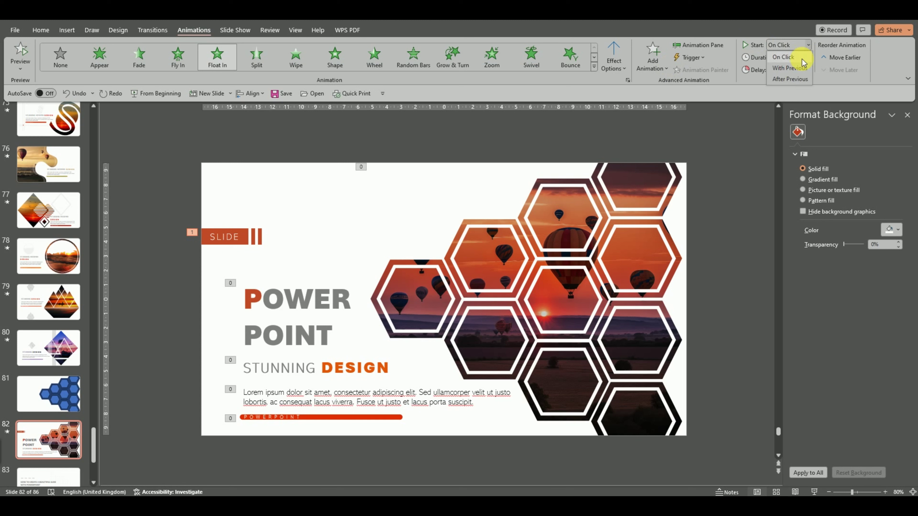
{"action": "left_click", "coordinate": [788, 77]}
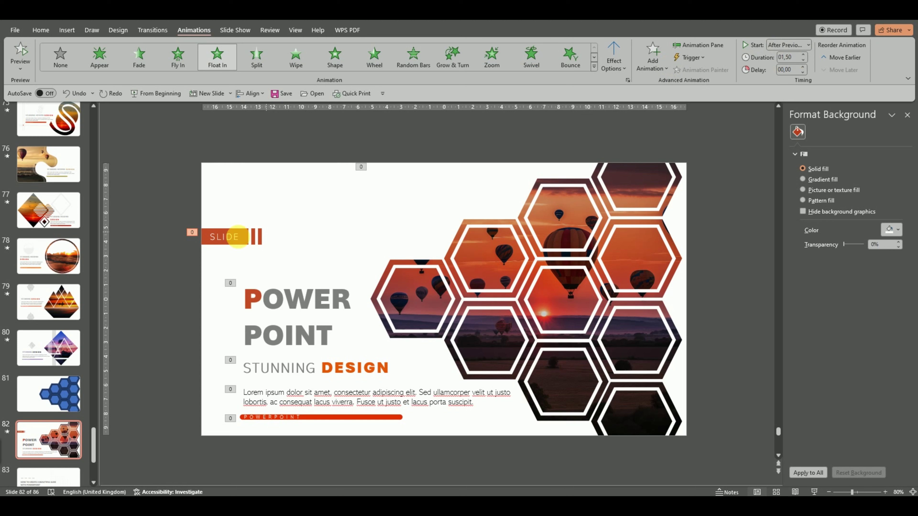
{"action": "left_click", "coordinate": [256, 241]}
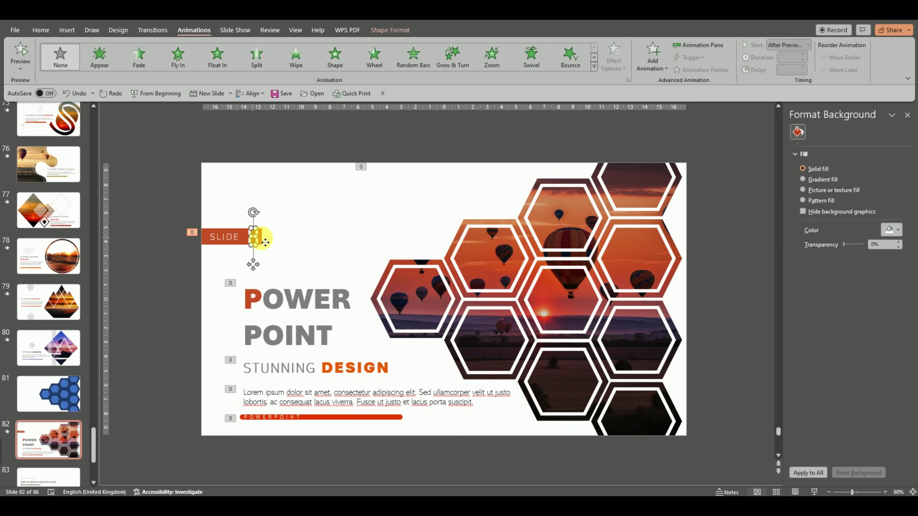
Give the accent bars an Appear entrance set to After Previous, adjust its duration, and preview the animations
{"action": "left_click", "coordinate": [99, 57]}
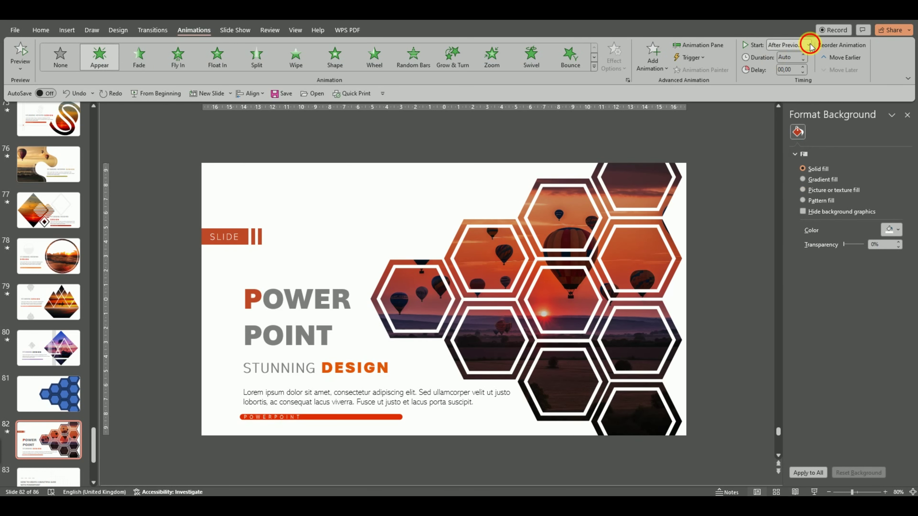
{"action": "left_click", "coordinate": [808, 45]}
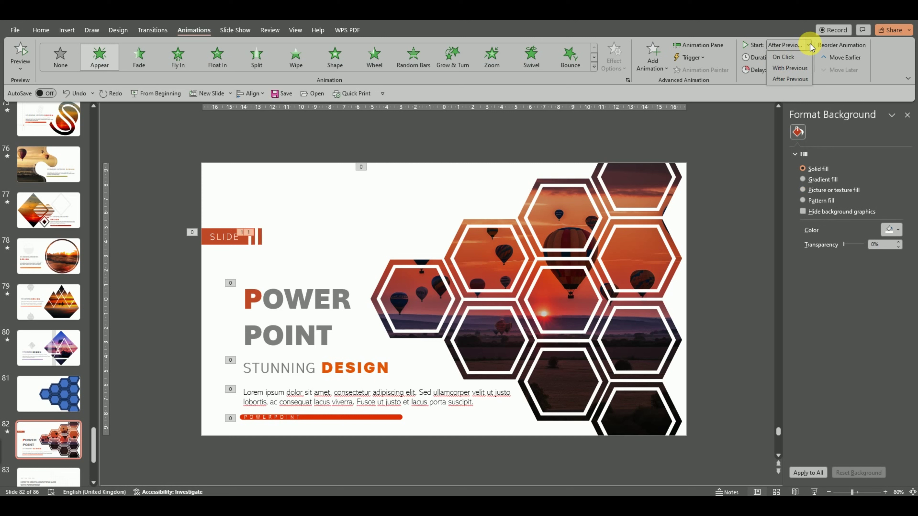
{"action": "left_click", "coordinate": [789, 80]}
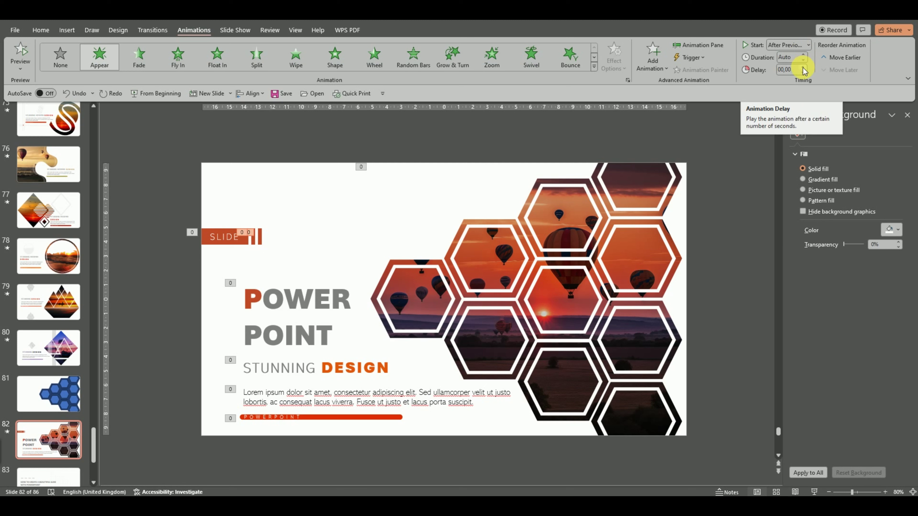
{"action": "left_click", "coordinate": [801, 55]}
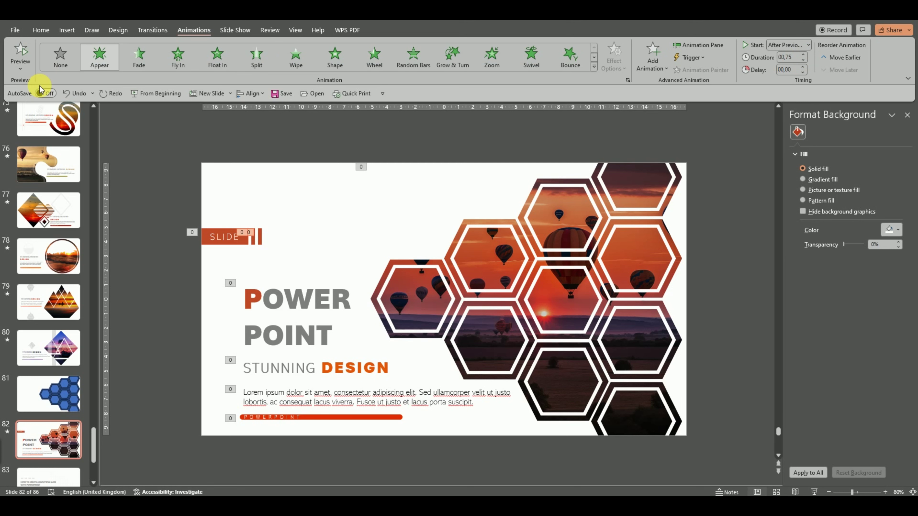
{"action": "left_click", "coordinate": [21, 54]}
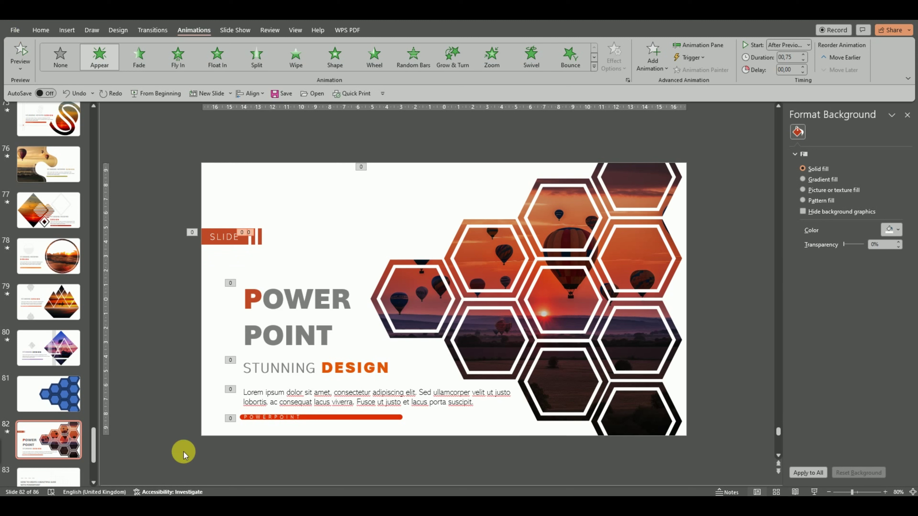
Lengthen the Lorem ipsum paragraph's animation, and set the red POWERPOINT bar and STUNNING DESIGN subtitle to 1.75 s
{"action": "left_click", "coordinate": [332, 393]}
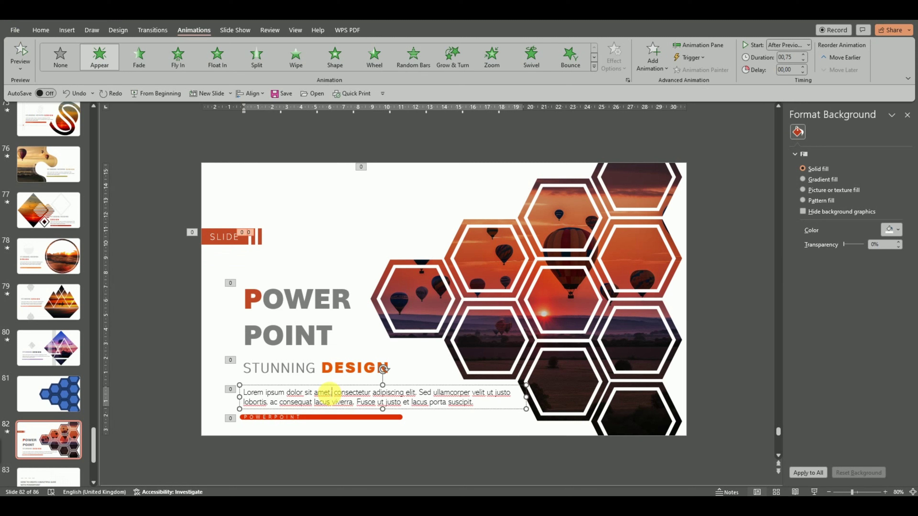
{"action": "key", "text": "Escape"}
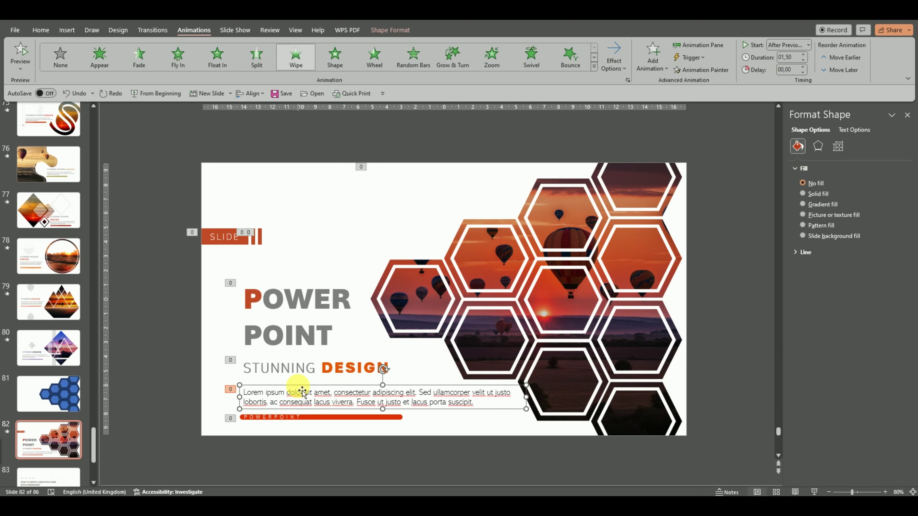
{"action": "left_click", "coordinate": [802, 55]}
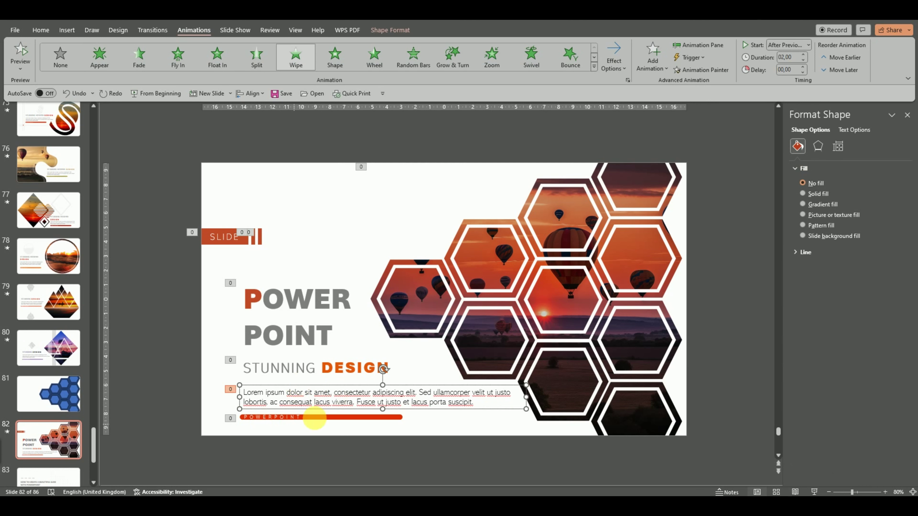
{"action": "left_click", "coordinate": [319, 419]}
{"action": "left_click", "coordinate": [802, 60]}
{"action": "left_click", "coordinate": [803, 59]}
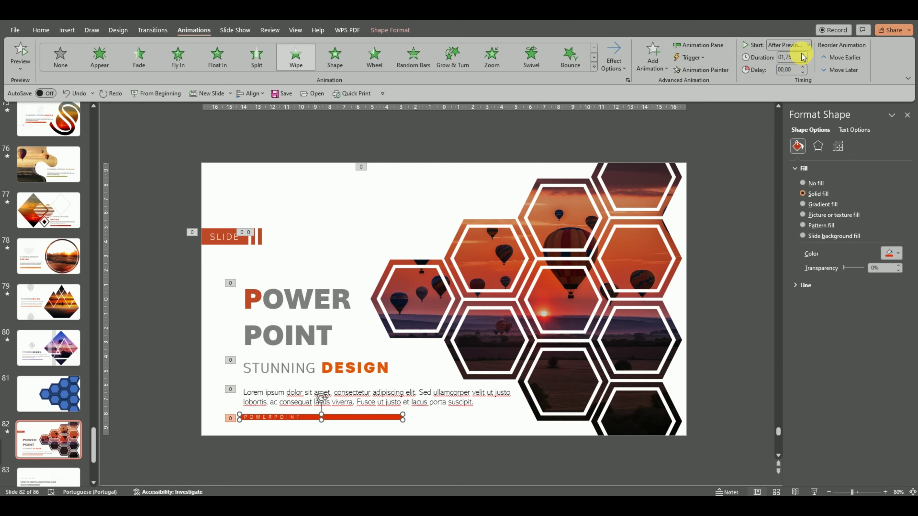
{"action": "left_click", "coordinate": [310, 369]}
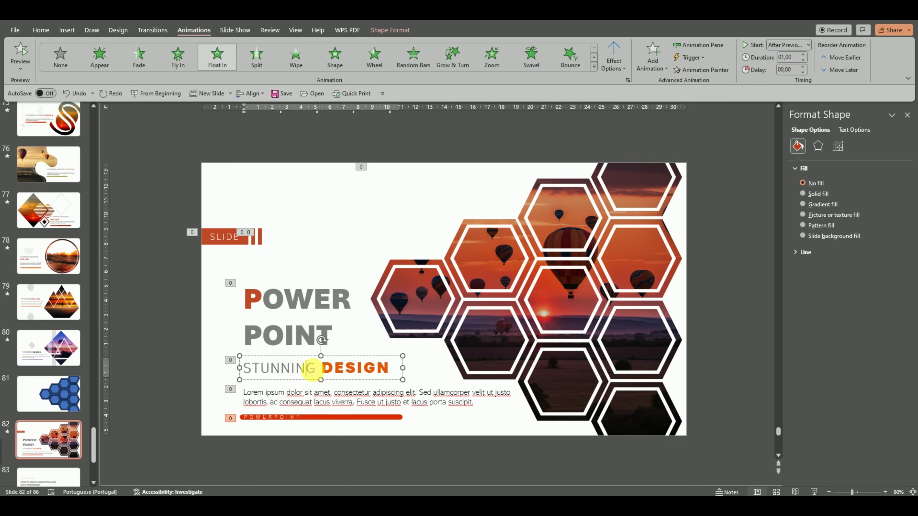
{"action": "left_click", "coordinate": [803, 55]}
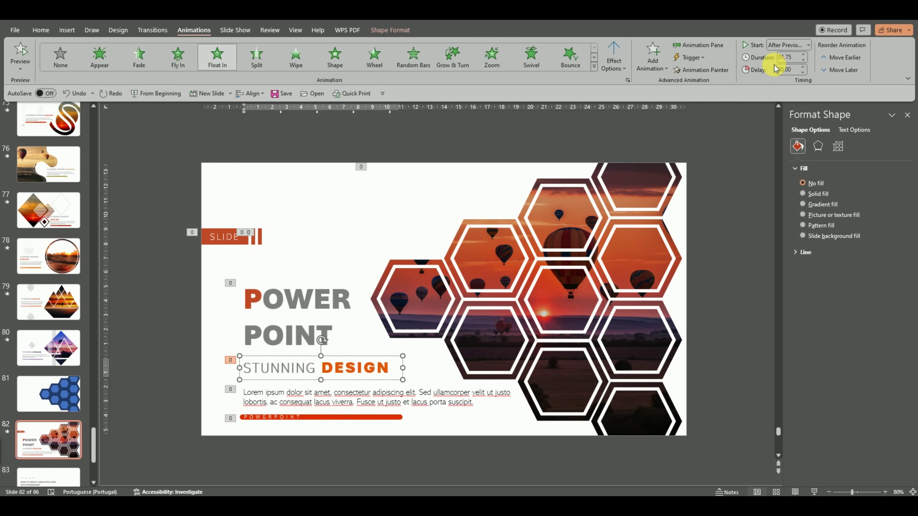
{"action": "left_click", "coordinate": [140, 175]}
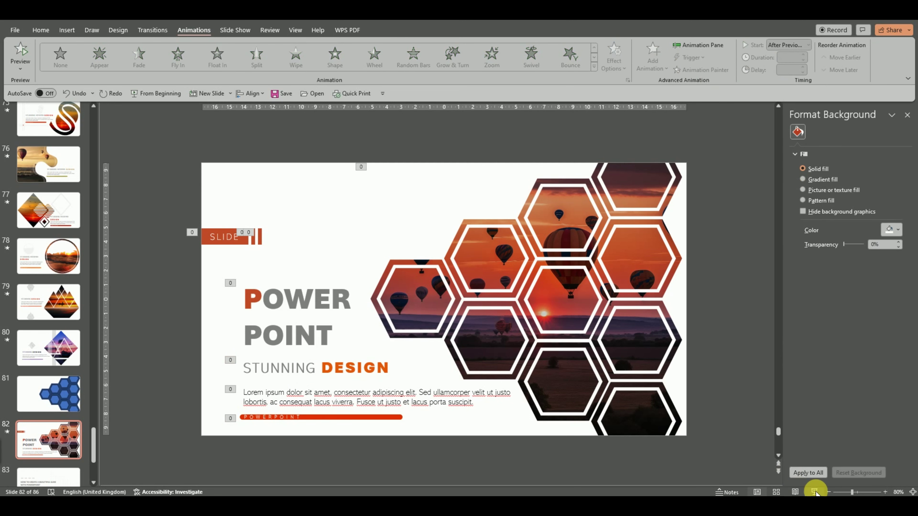
Run slide 82 as a full-screen slide show from the current slide with Shift+F5
{"action": "key", "text": "shift+F5"}
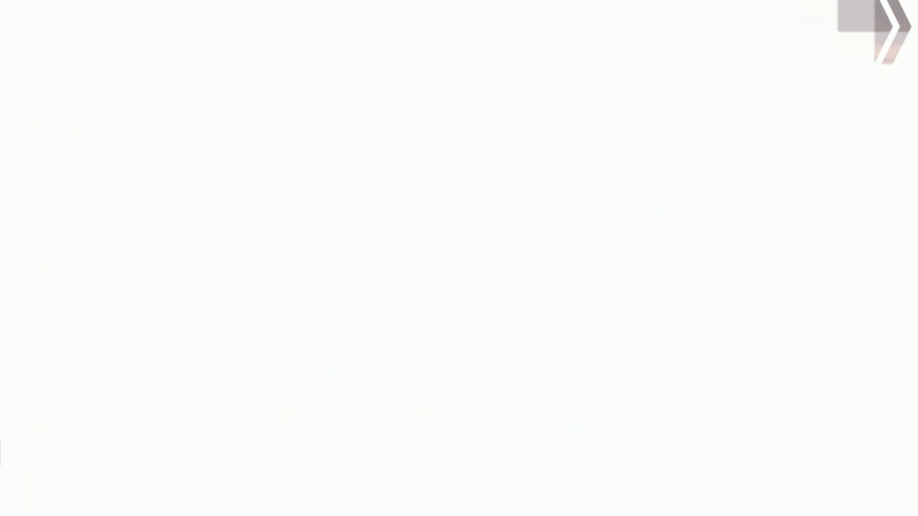